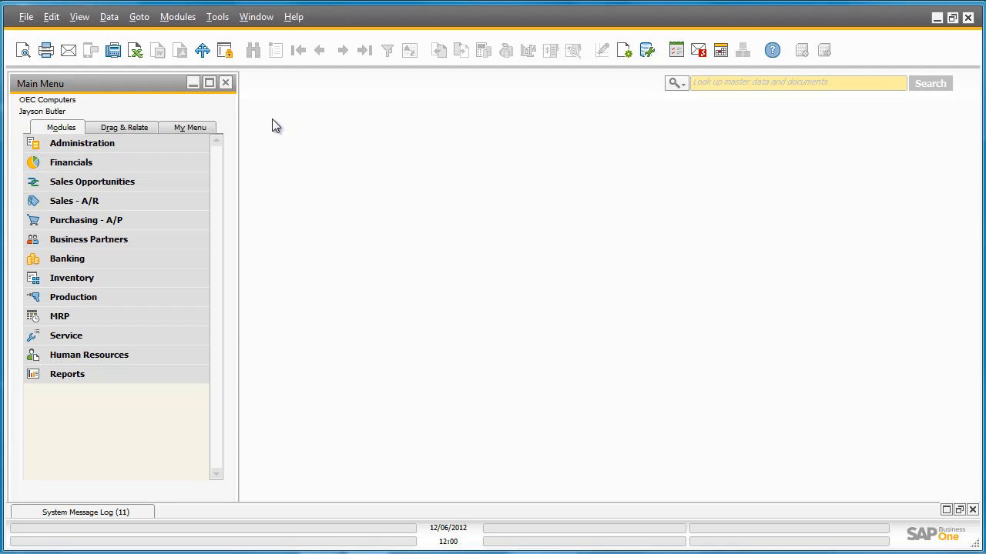
- Create a new goods receipt PO for vendor V60000, CTI Computers
click(185, 220)
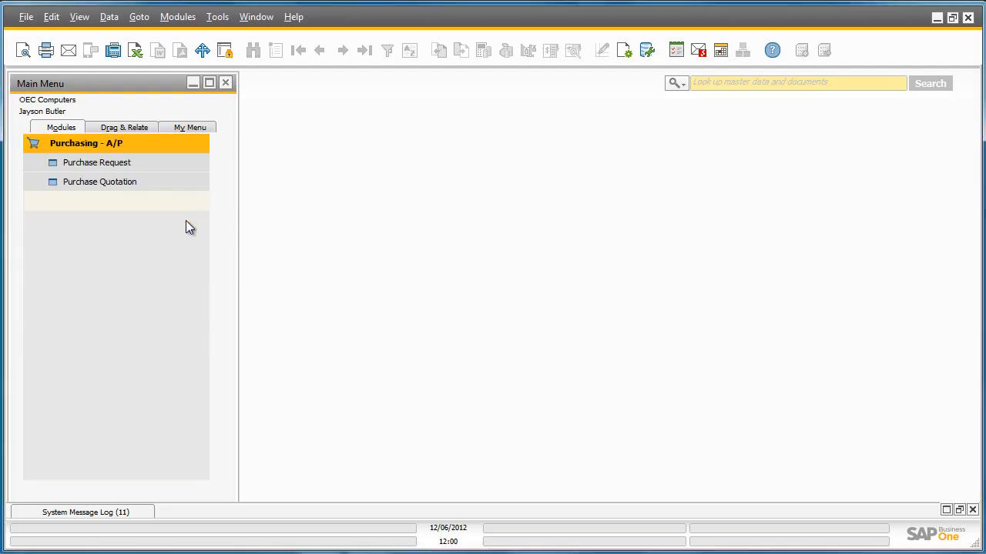
click(174, 221)
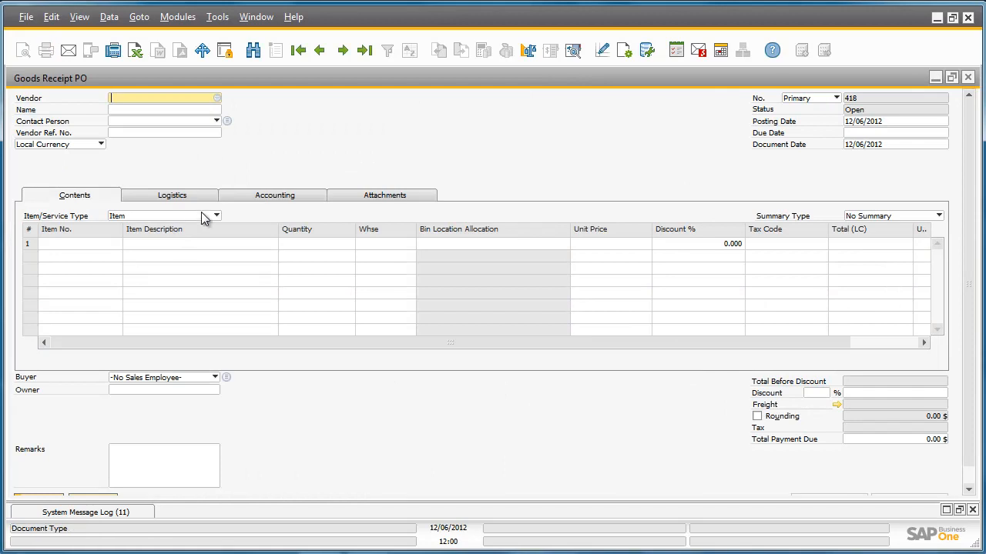
click(218, 98)
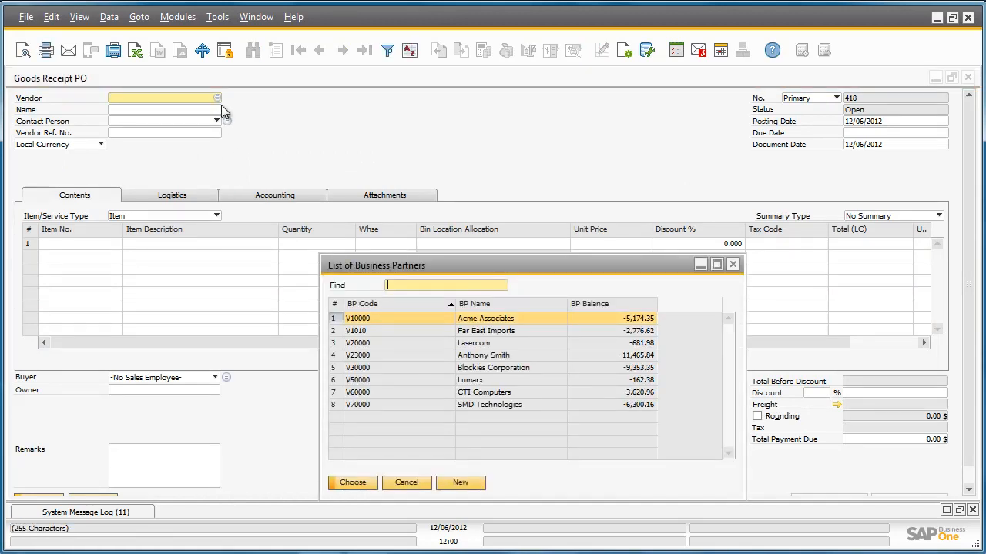
click(348, 392)
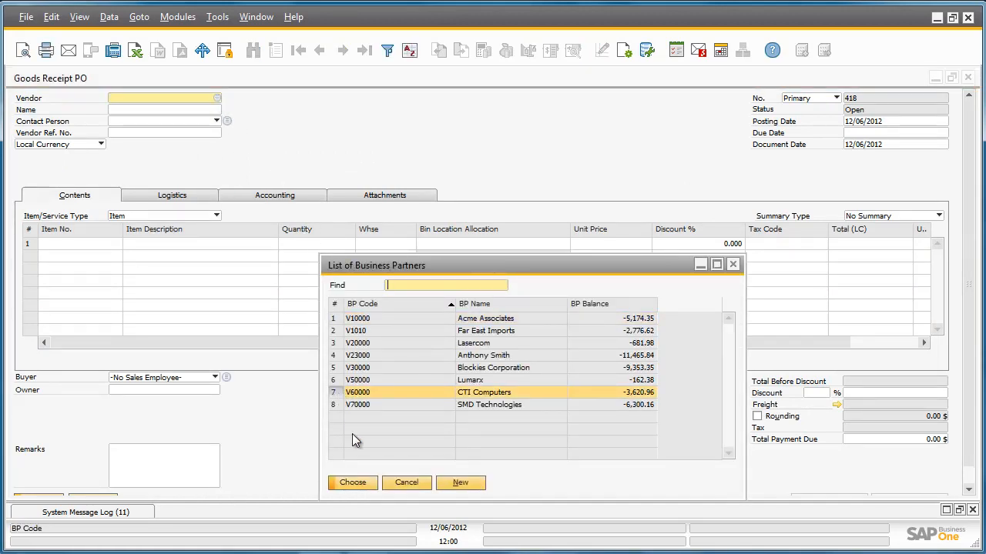
click(352, 483)
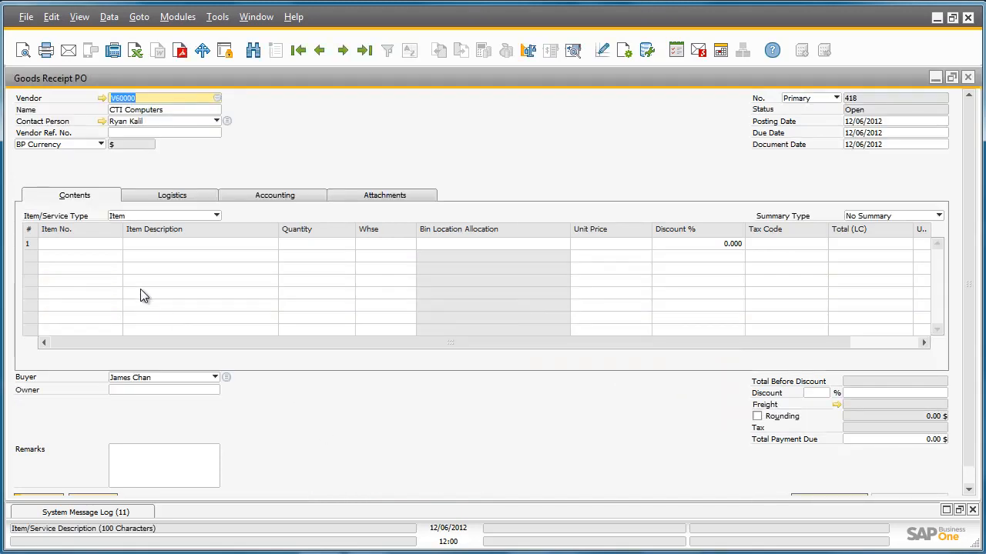
- Add item I00013, SDHC 64 GB CLASS 10, to the first document row with a quantity of 50
click(109, 244)
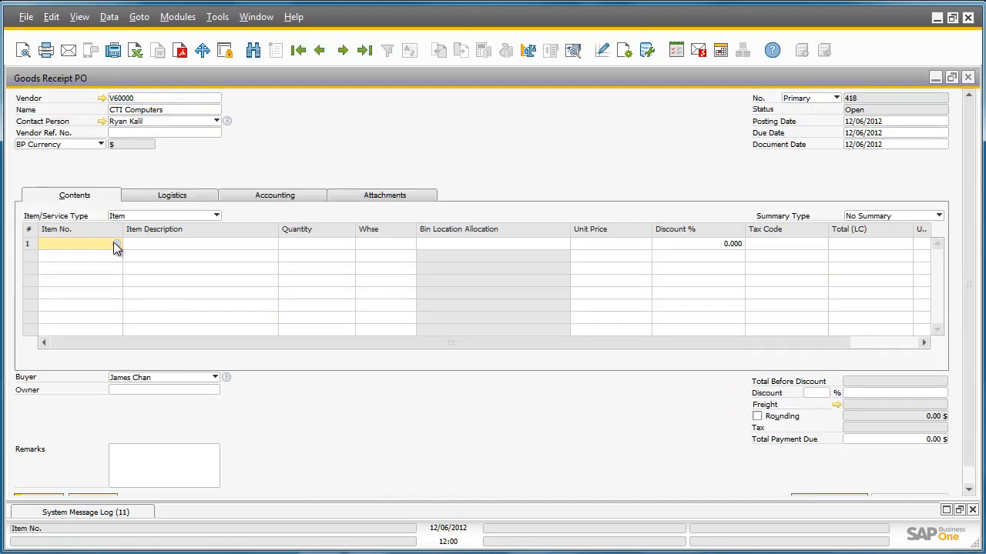
click(116, 242)
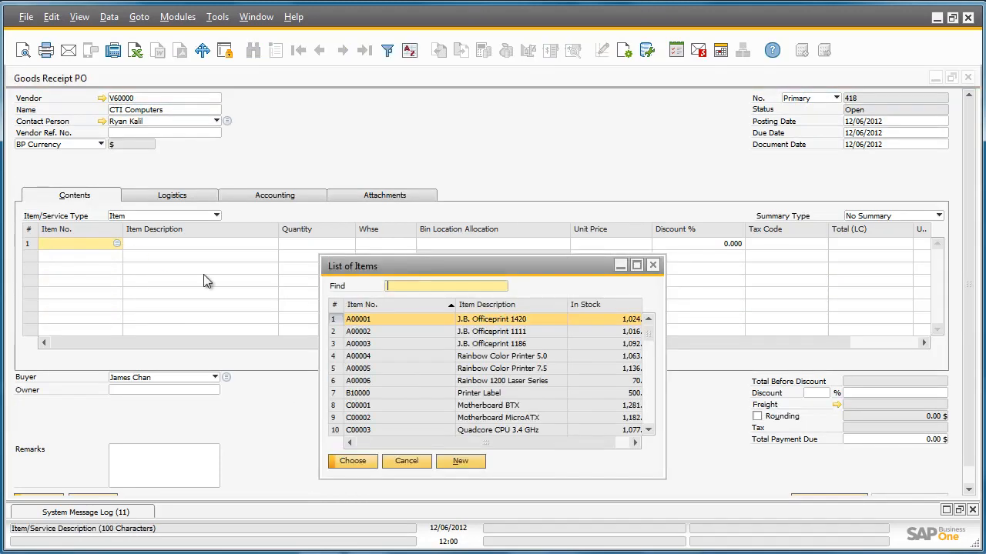
double_click(506, 305)
text(SD)
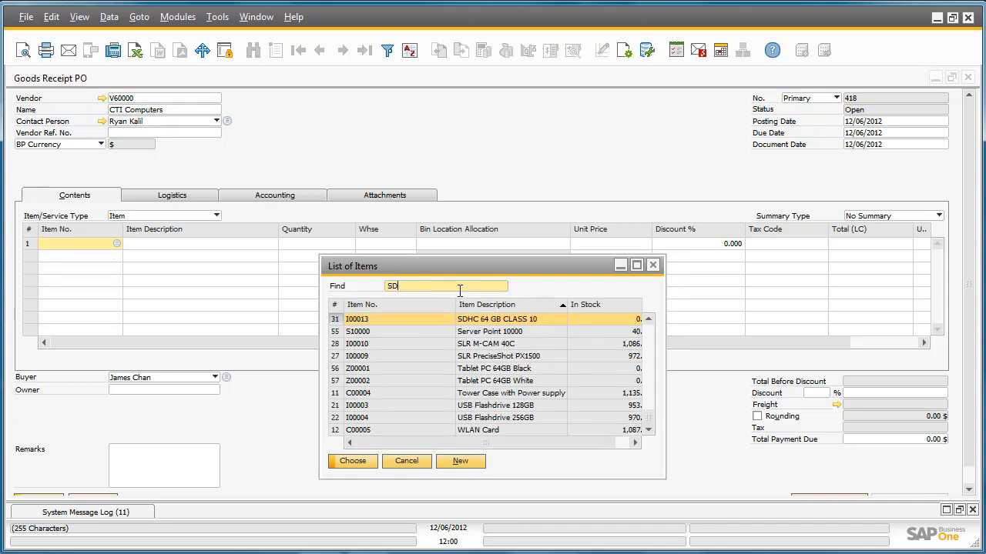
double_click(473, 324)
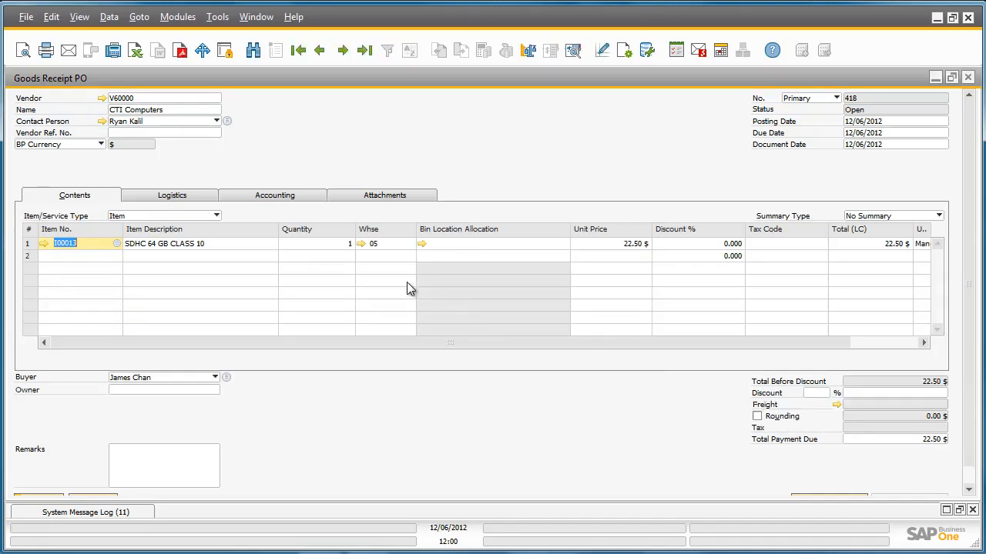
click(343, 243)
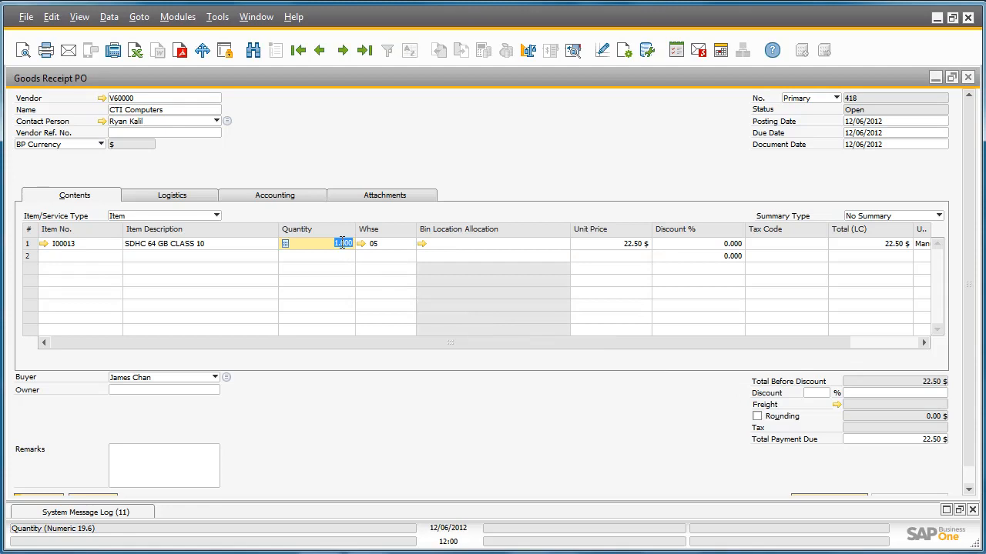
text(50)
key(Tab)
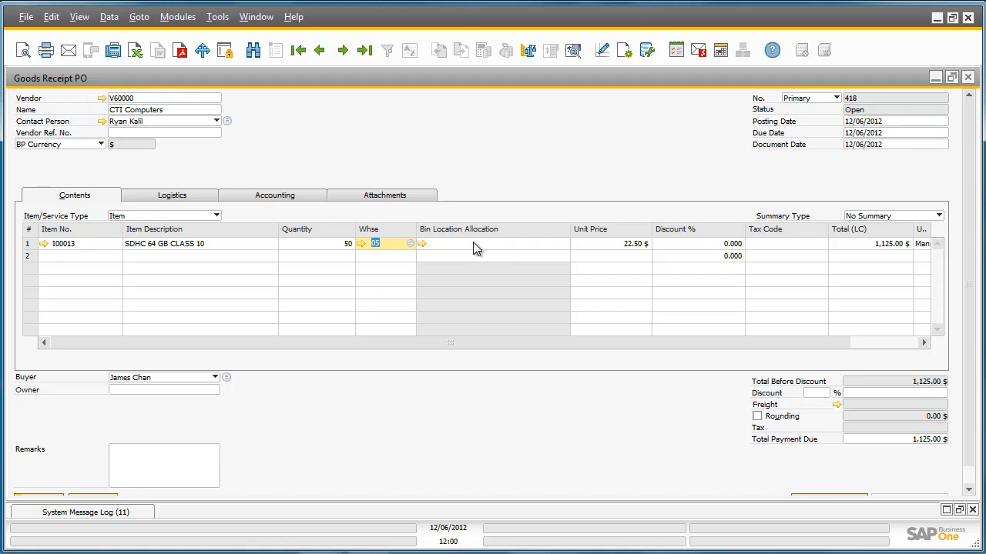
- Open the bin location allocation for the SDHC item row and allocate 25 units to bin 05-A4-S4-L1
click(424, 244)
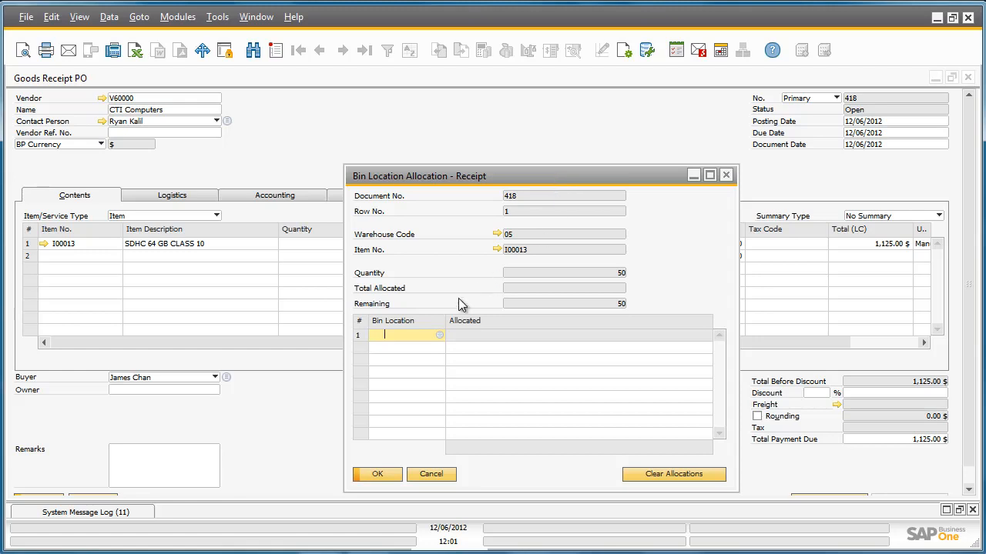
click(439, 336)
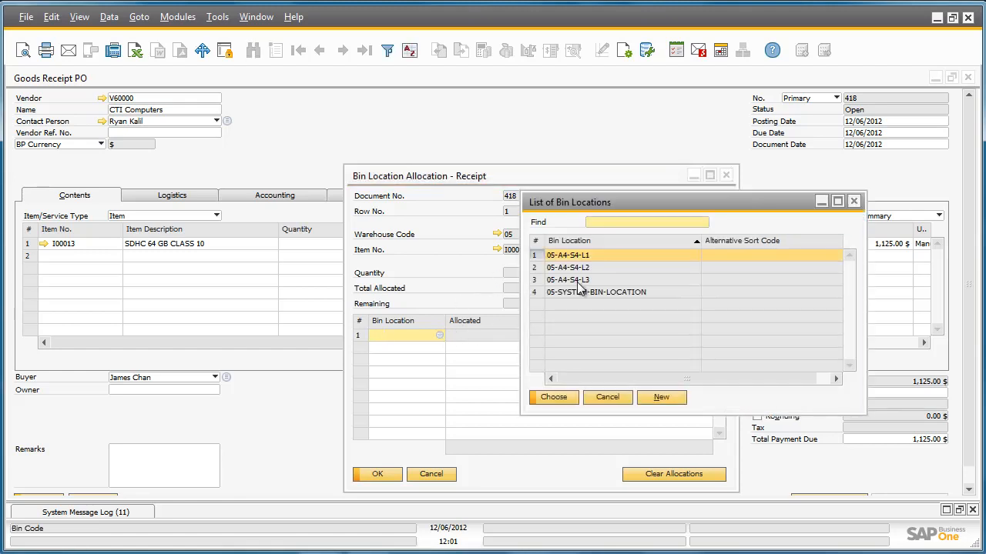
double_click(605, 254)
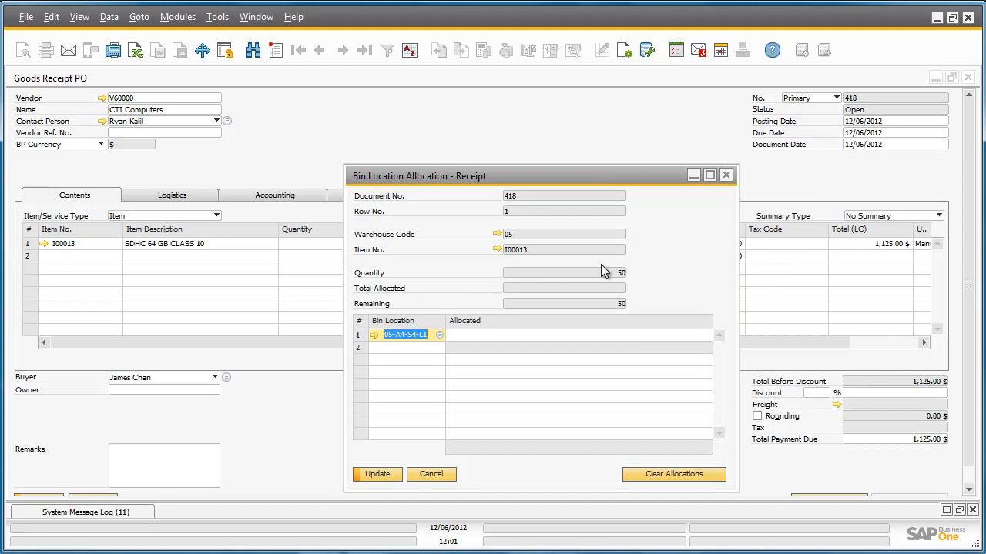
click(588, 335)
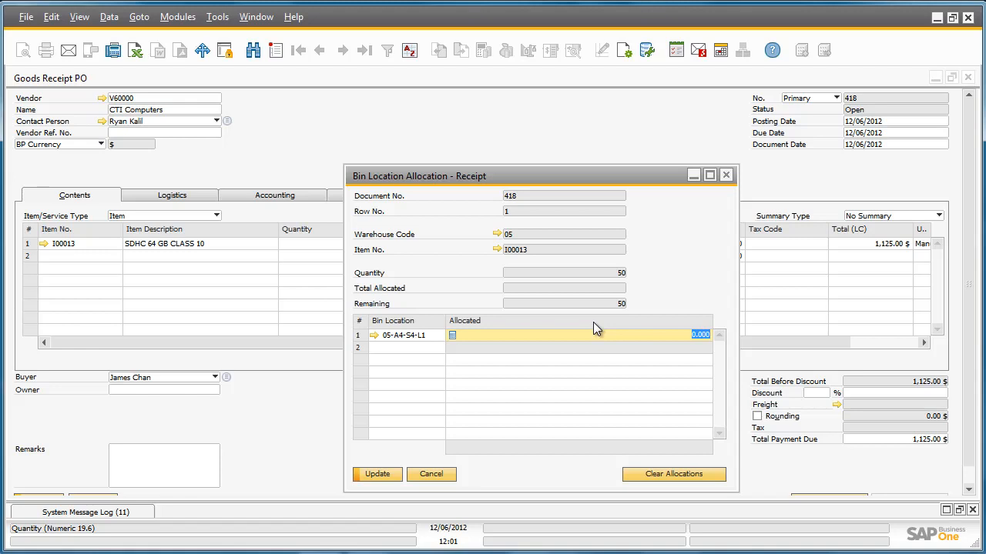
text(25)
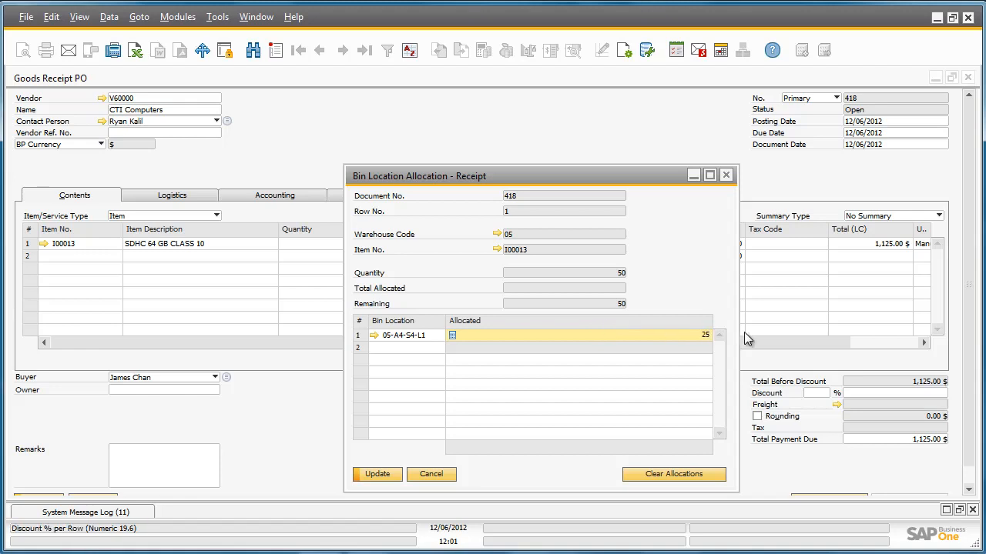
- Allocate 25 units to bin 05-A4-S4-L2 and save the bin location allocation
click(432, 348)
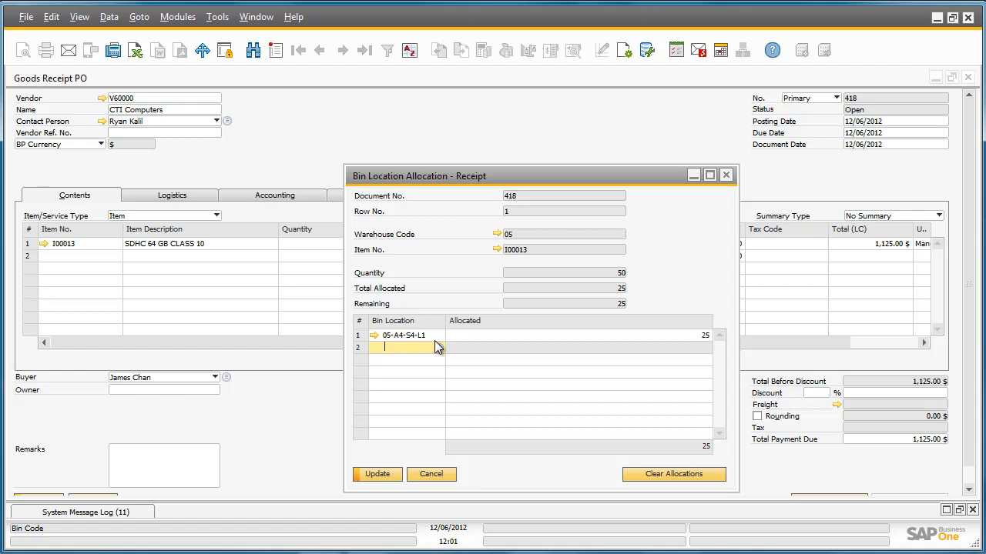
text(05-a4-s4-l2)
key(Tab)
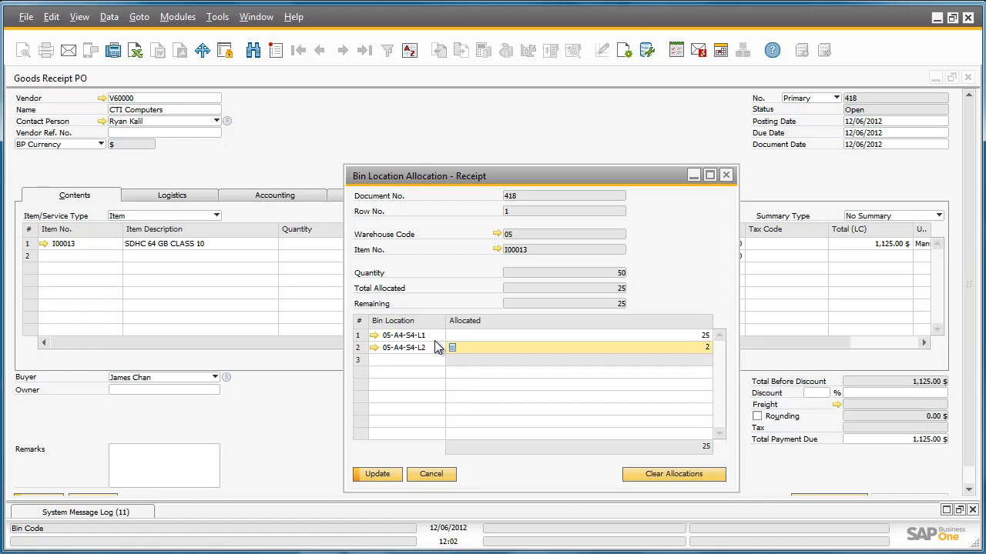
key(Tab)
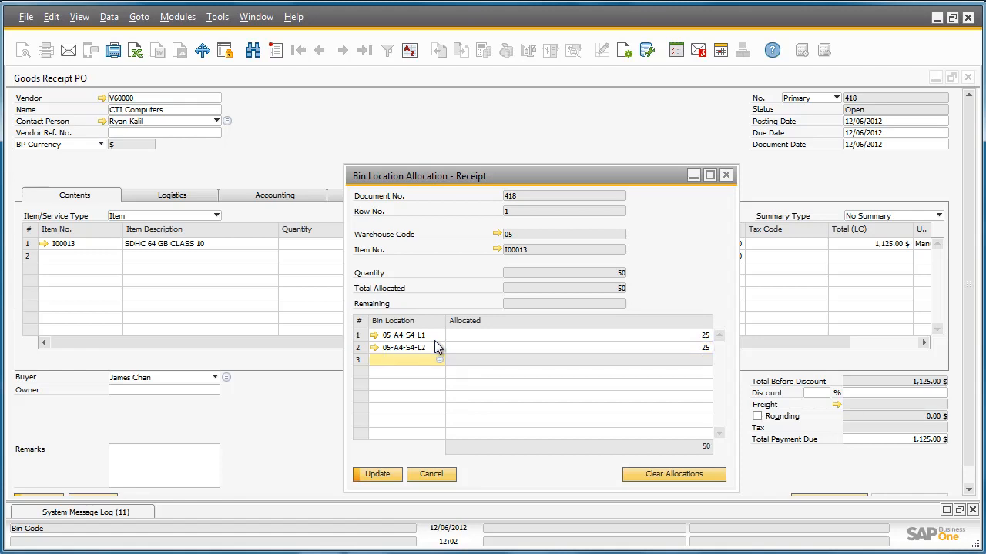
click(391, 475)
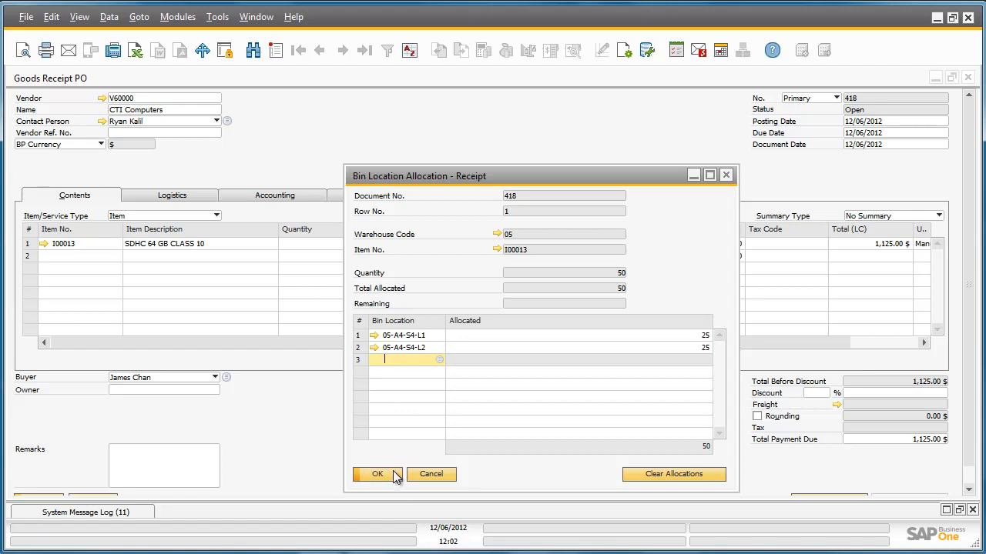
click(392, 474)
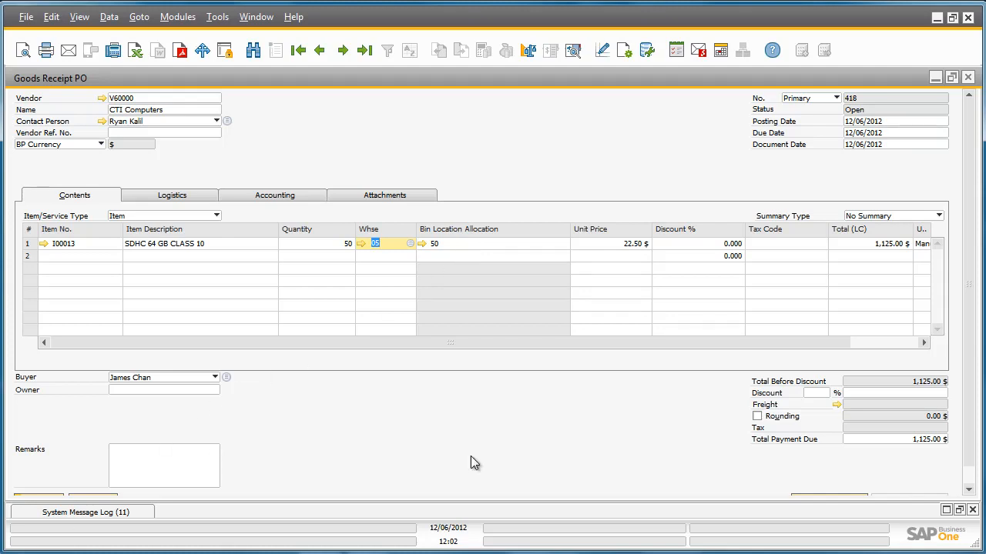
- Add the goods receipt PO to the system, accept that it cannot be changed, and close the form
scroll(974, 458, down, 1)
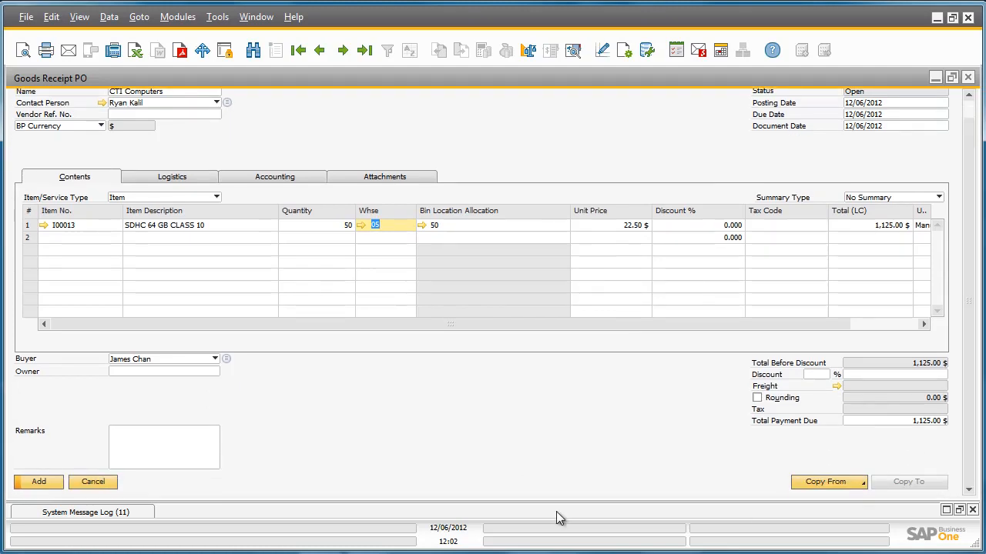
click(39, 482)
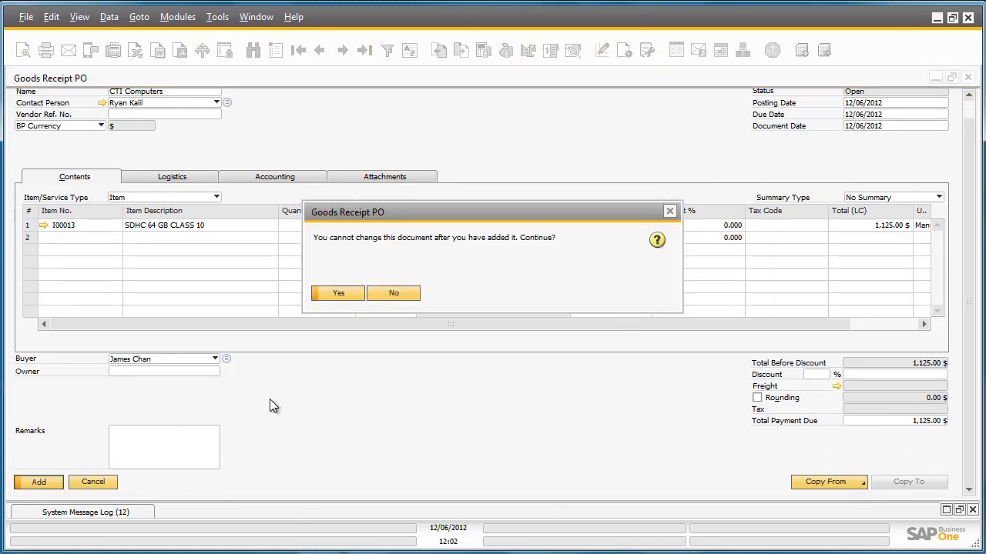
click(341, 294)
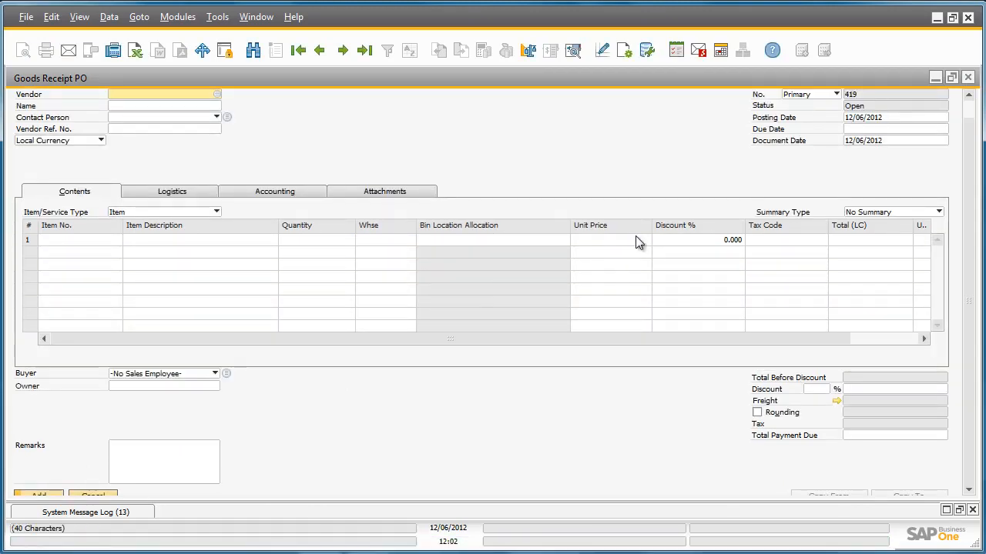
click(967, 78)
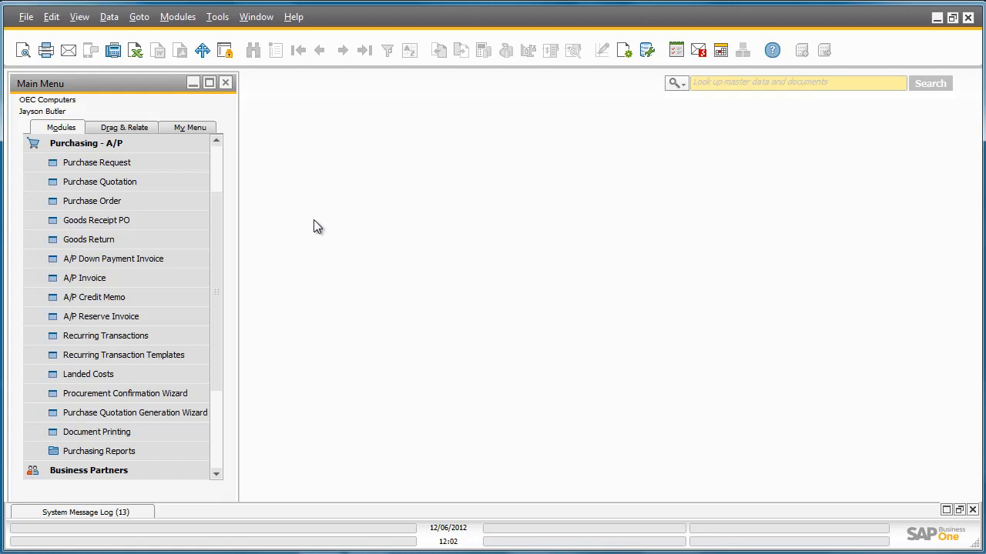
- Run the Bin Location Content List inventory report
click(138, 146)
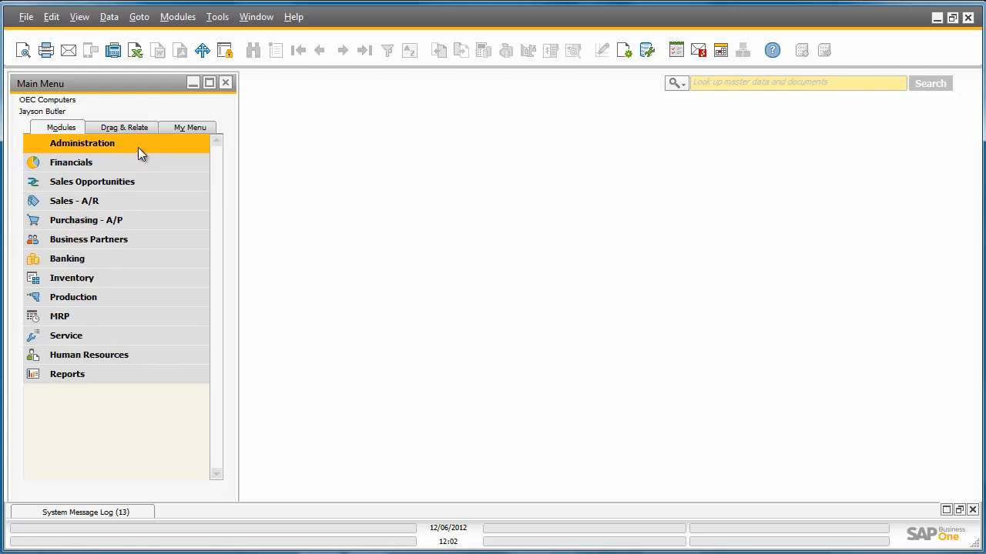
click(118, 273)
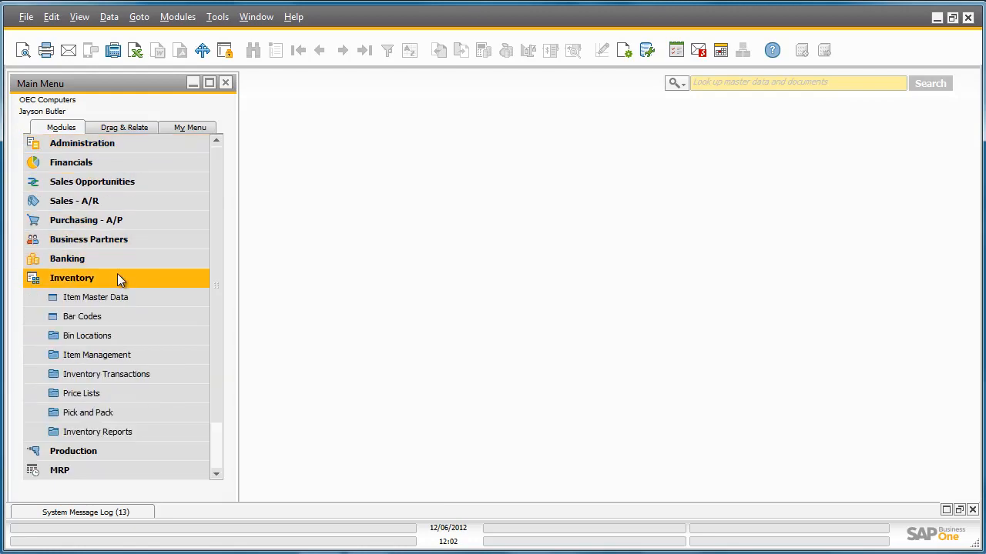
click(137, 431)
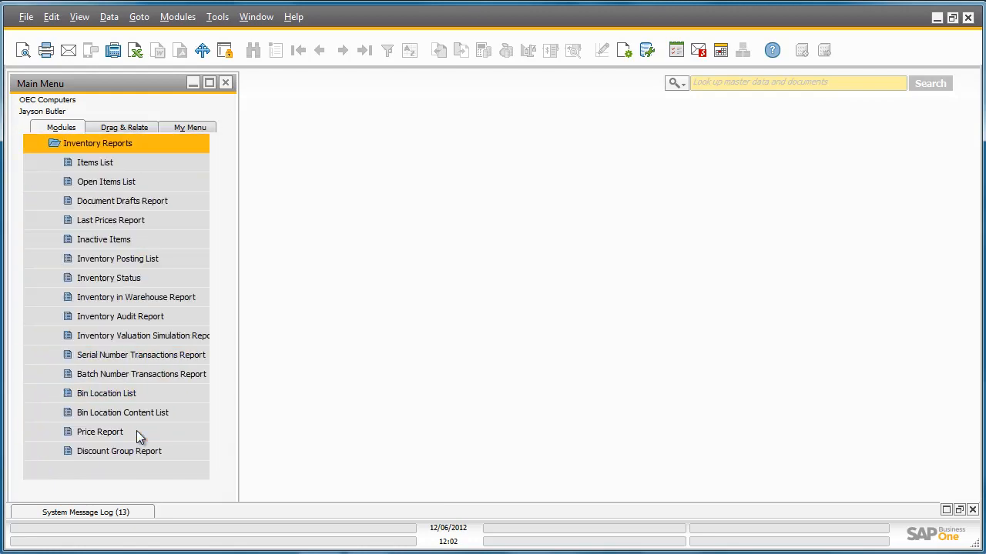
click(186, 413)
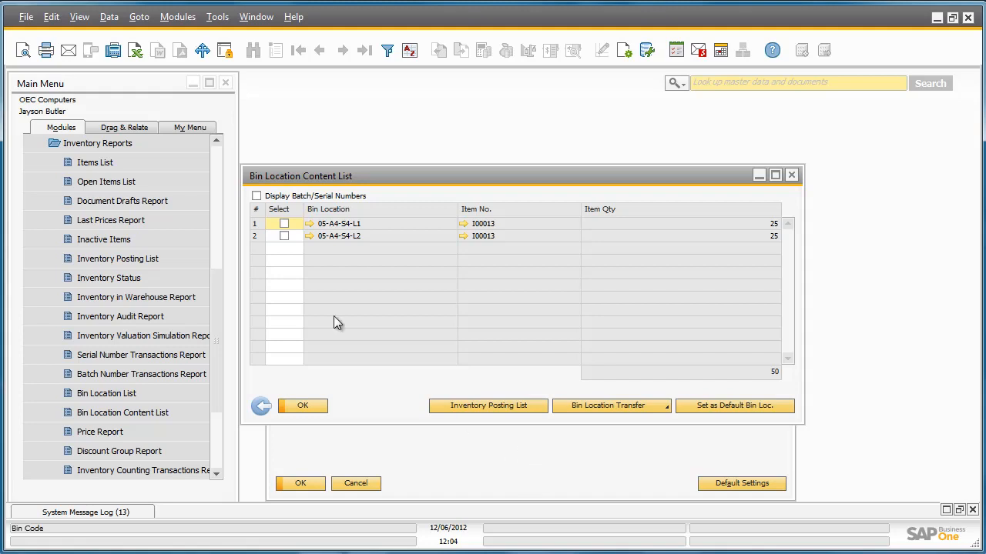
- Review the inventory posting list for bins 05-A4-S4-L1 and 05-A4-S4-L2 with all its columns in view, and close both reports
click(283, 223)
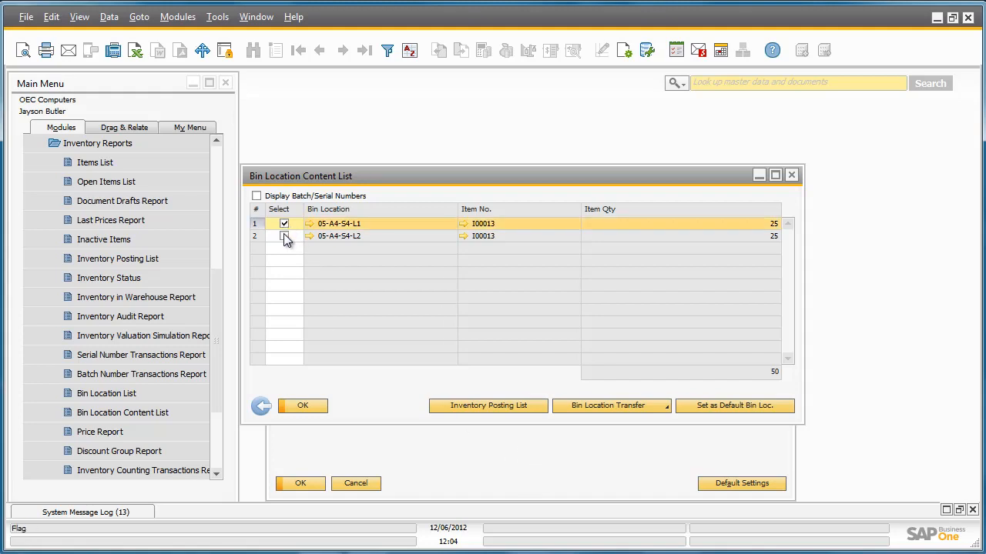
click(284, 236)
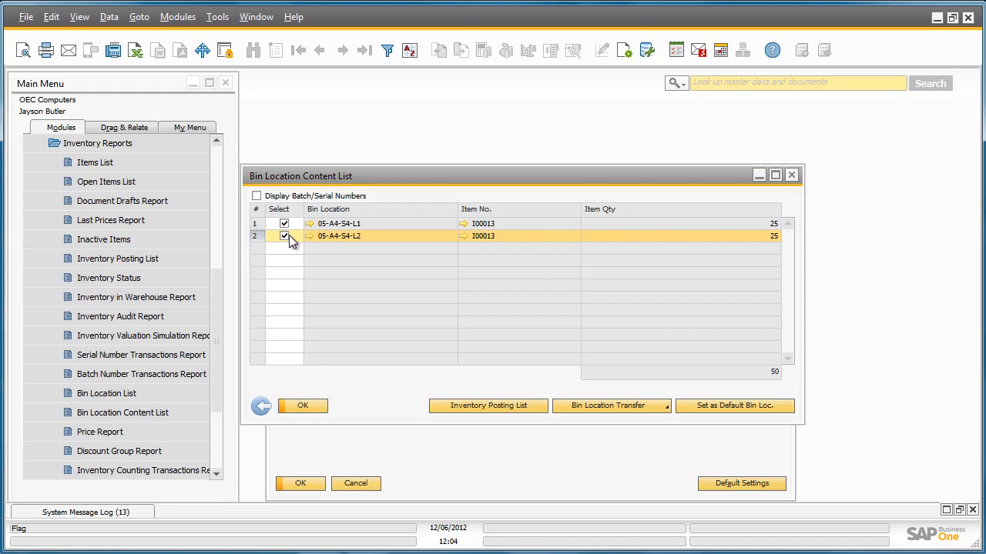
click(534, 405)
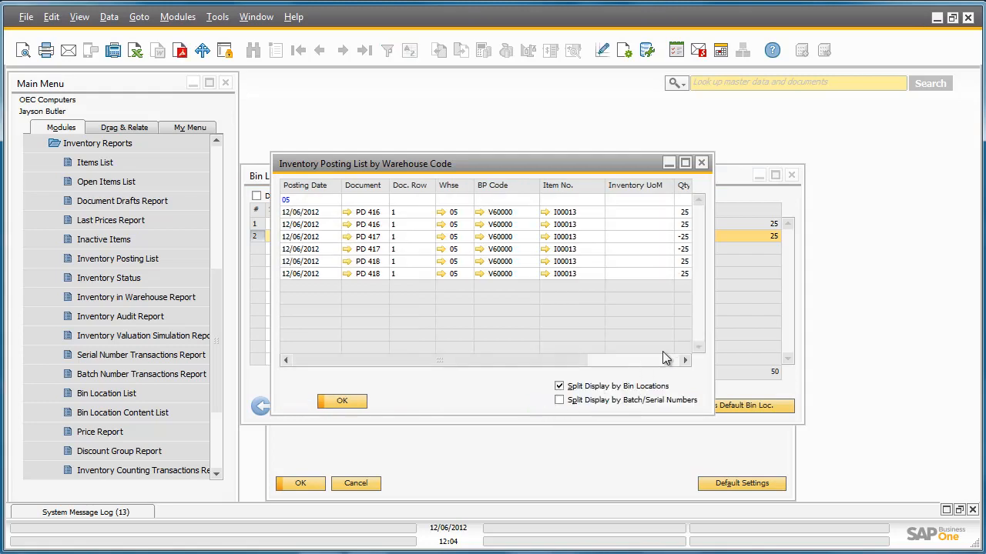
drag(710, 335, 865, 337)
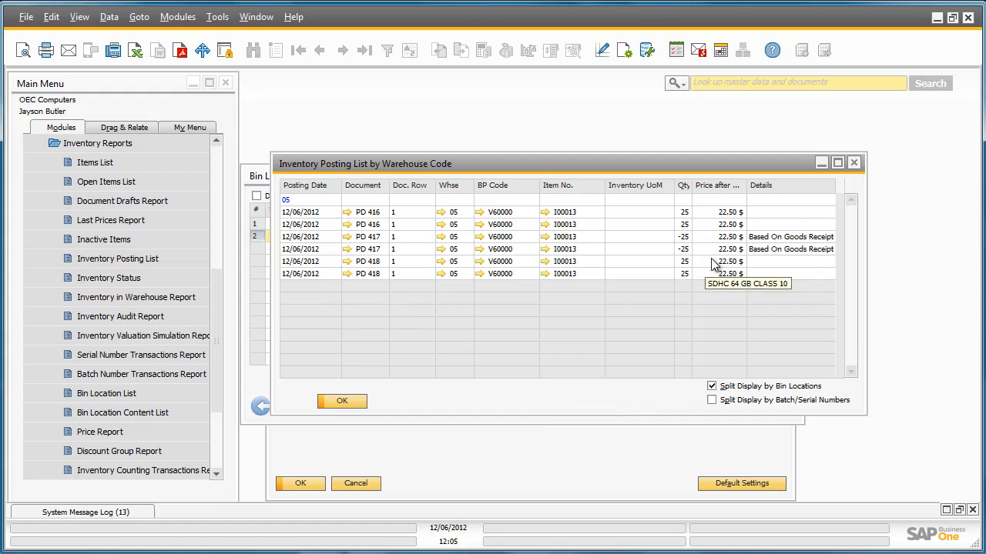
click(342, 403)
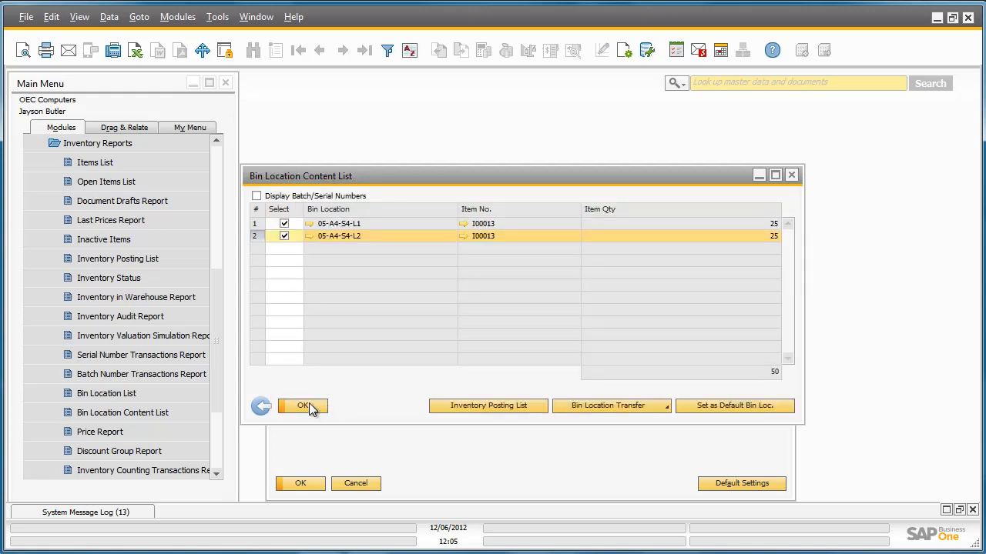
click(304, 406)
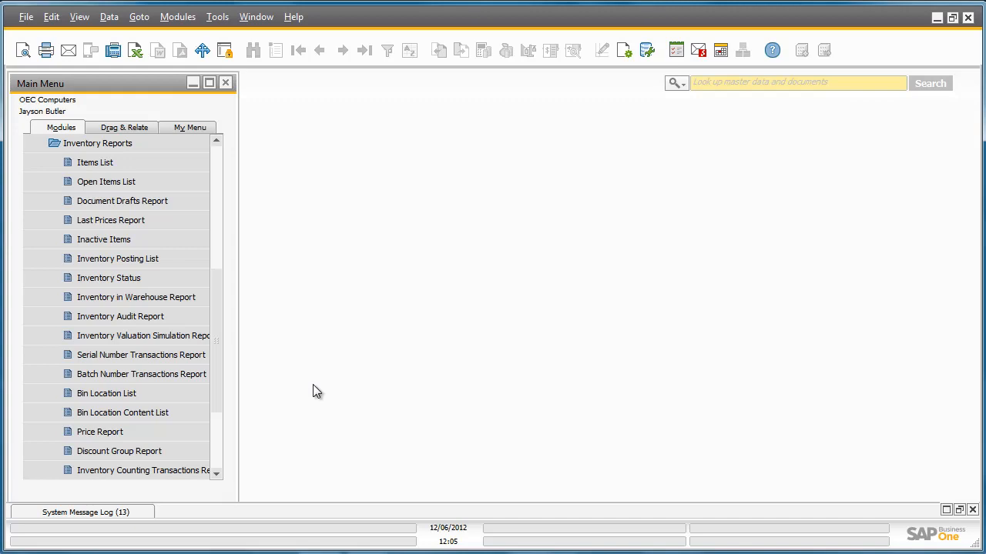
- Start a sales order for customer Parameter Technology with delivery date 12/06/2012
click(153, 146)
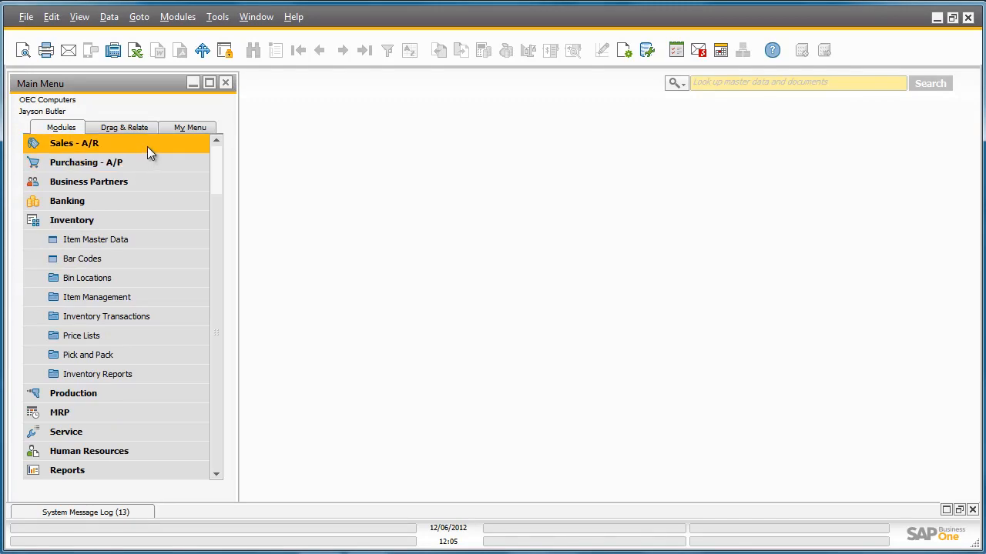
click(149, 152)
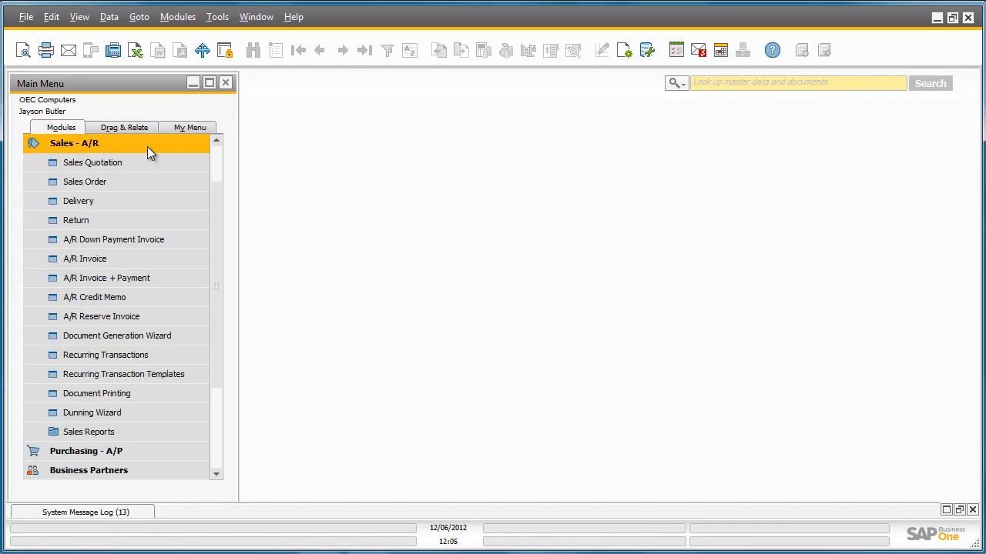
click(151, 181)
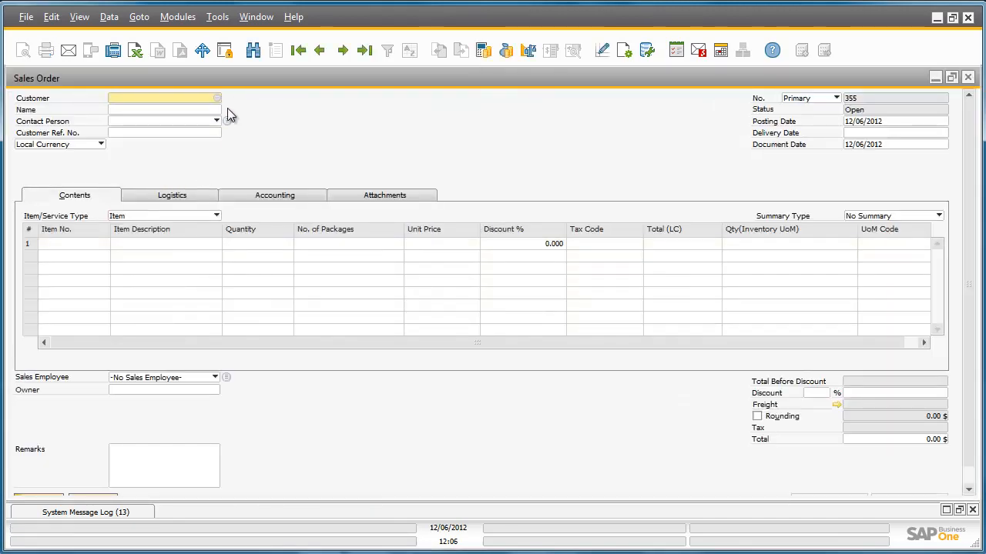
click(217, 99)
click(334, 331)
click(357, 481)
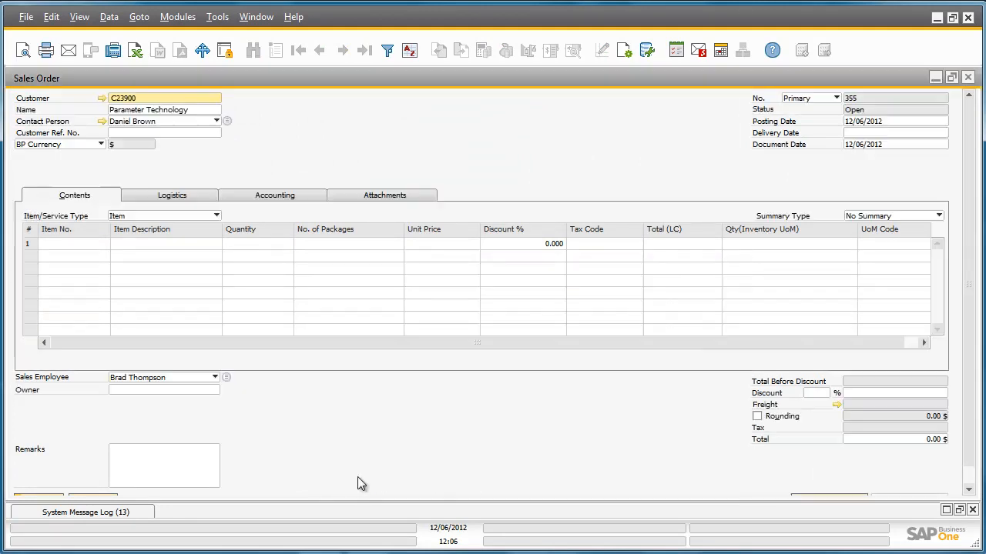
click(871, 133)
text(12)
key(Tab)
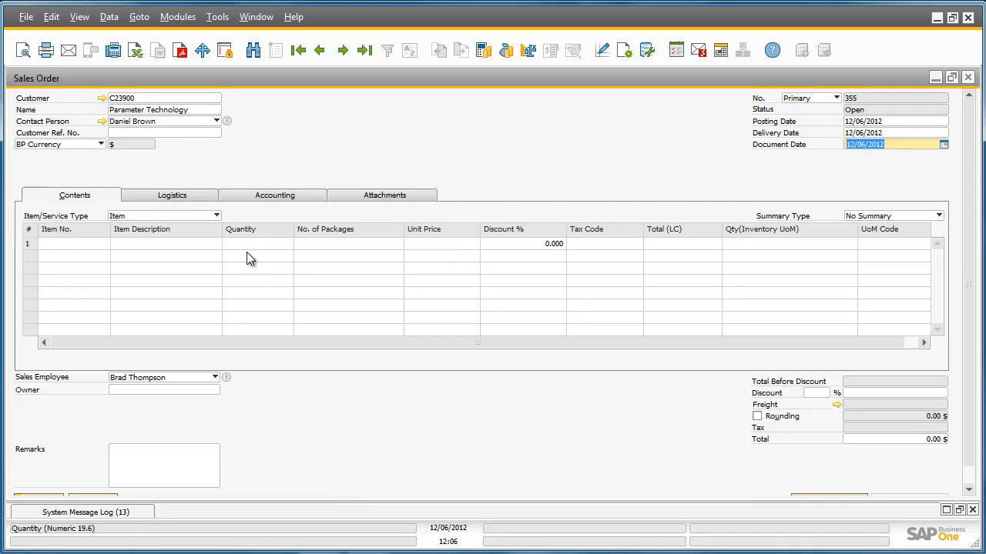
- Enter the item SDHC 64 GB CLASS 10 in the first order row with a quantity of 30
click(86, 247)
click(105, 244)
double_click(485, 307)
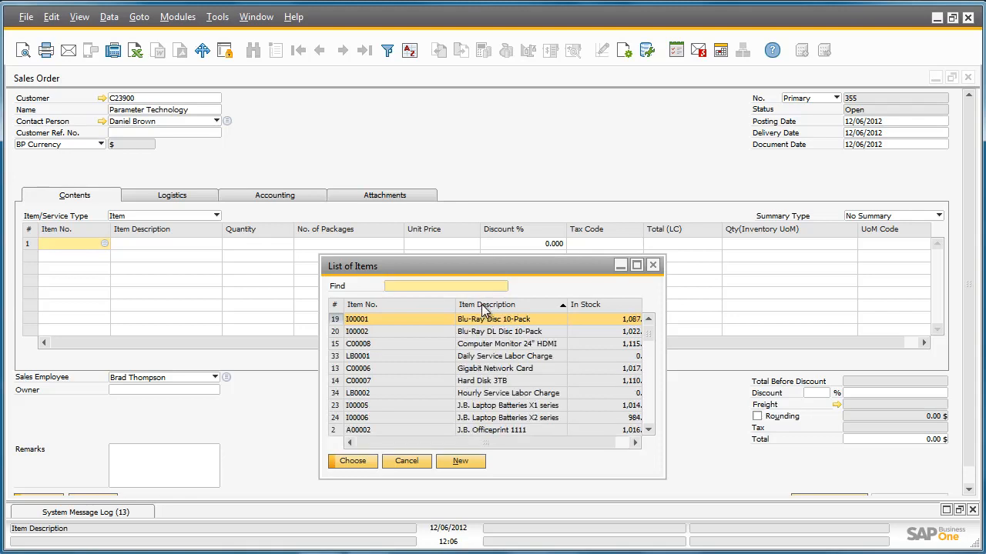
text(SD)
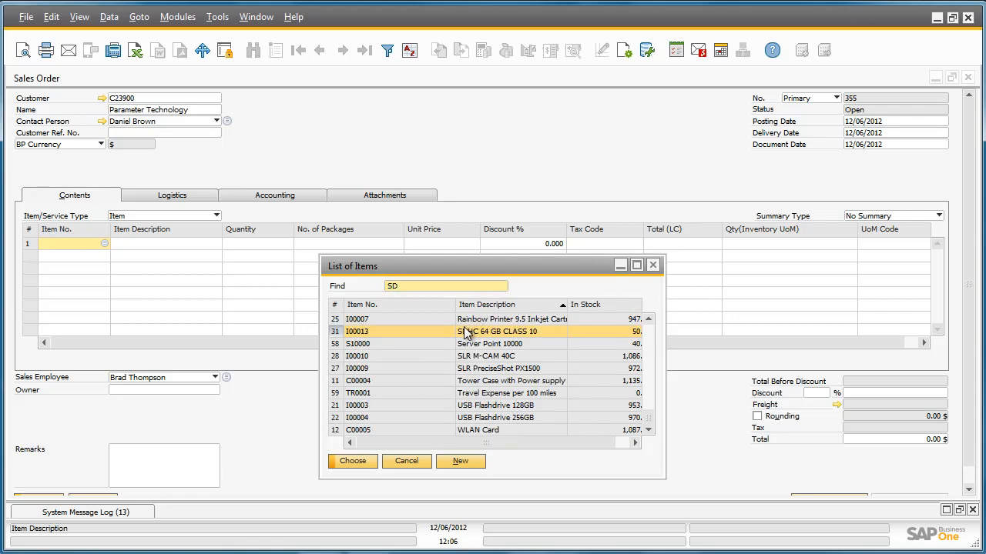
double_click(466, 332)
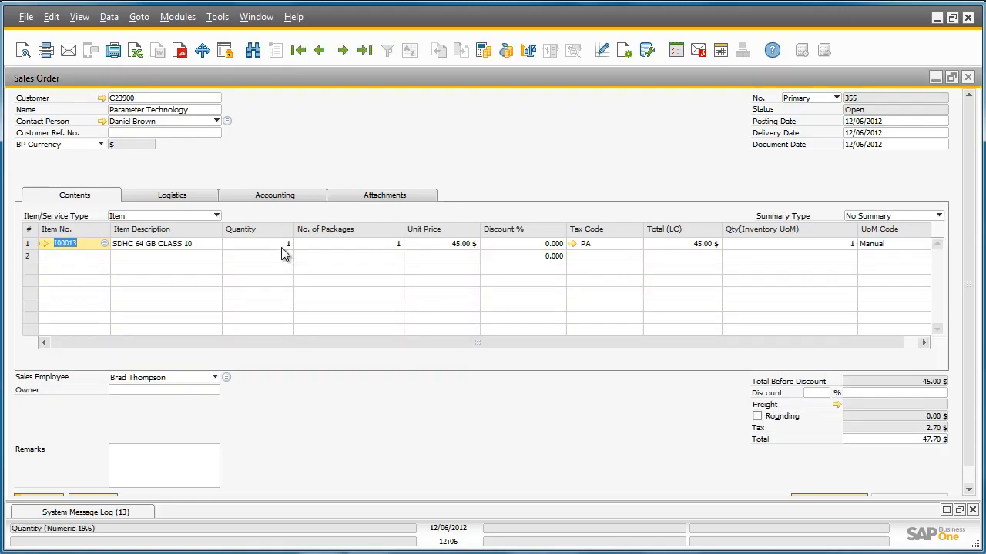
click(283, 243)
key(BackSpace)
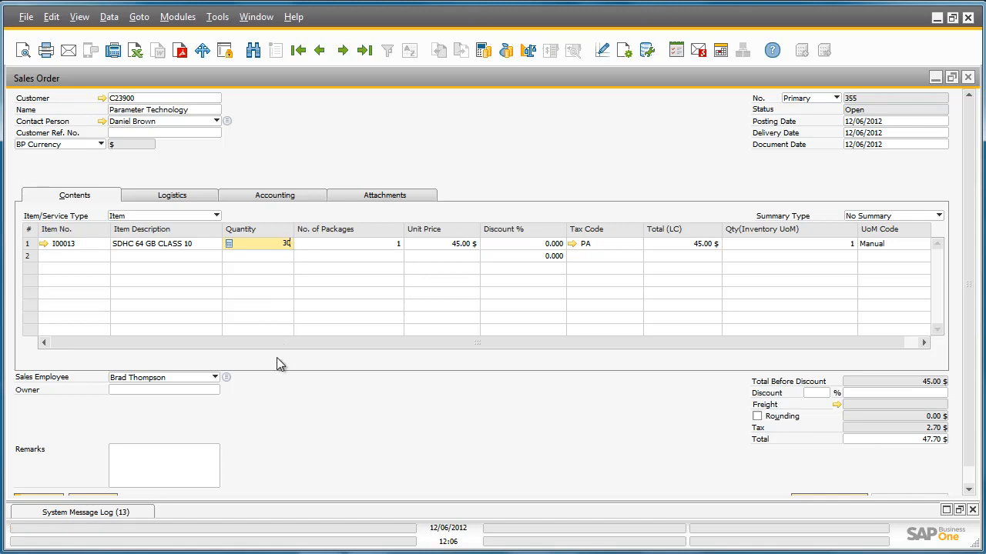
- Add the sales order to the system and close the form
scroll(975, 301, down, 1)
scroll(974, 302, down, 1)
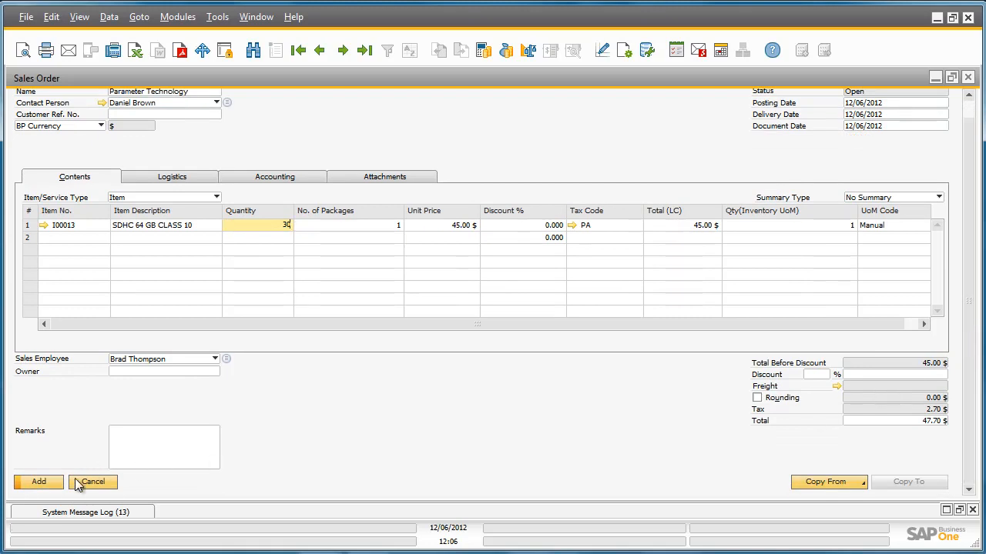
click(48, 481)
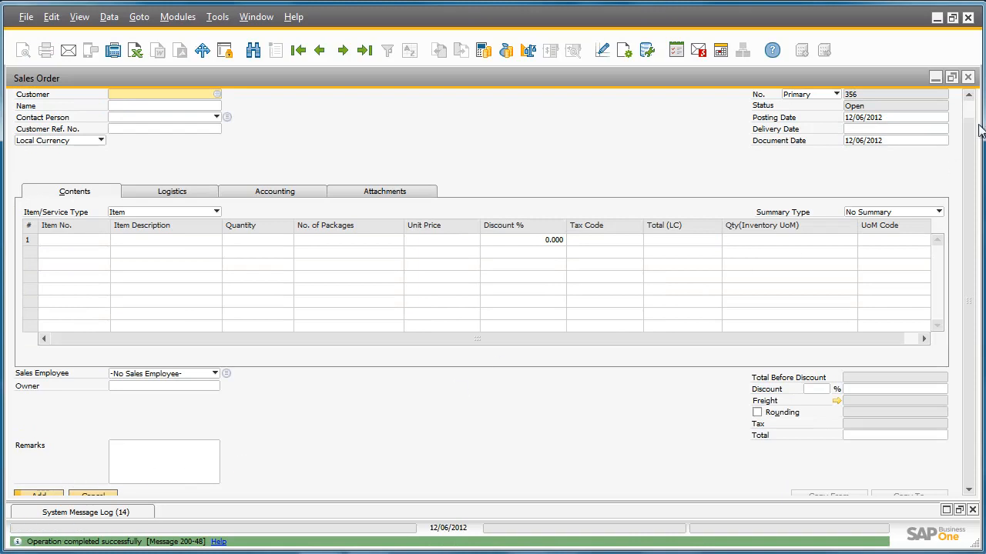
click(967, 77)
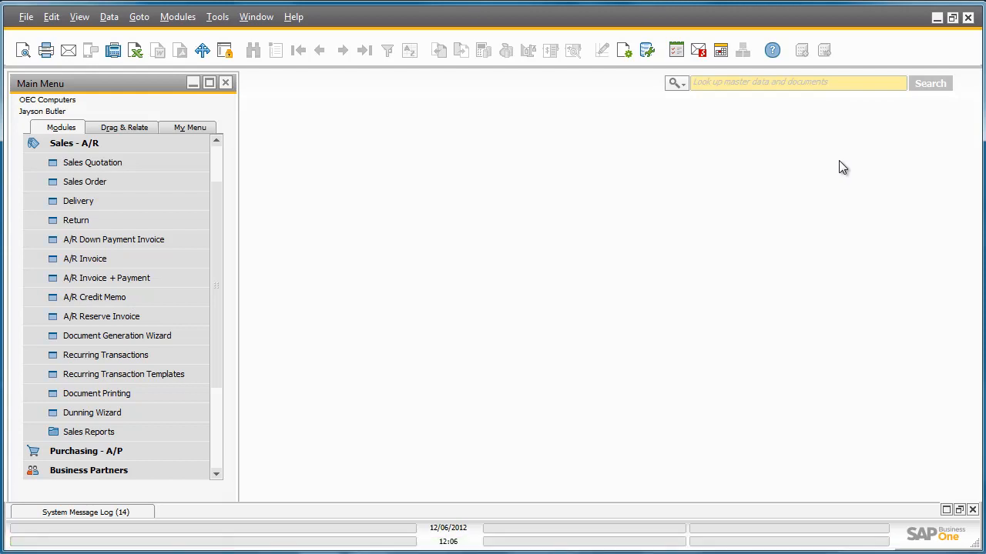
- Run the Pick and Pack Manager for open sales orders with today's date as both ends of the posting date range
click(186, 146)
click(180, 277)
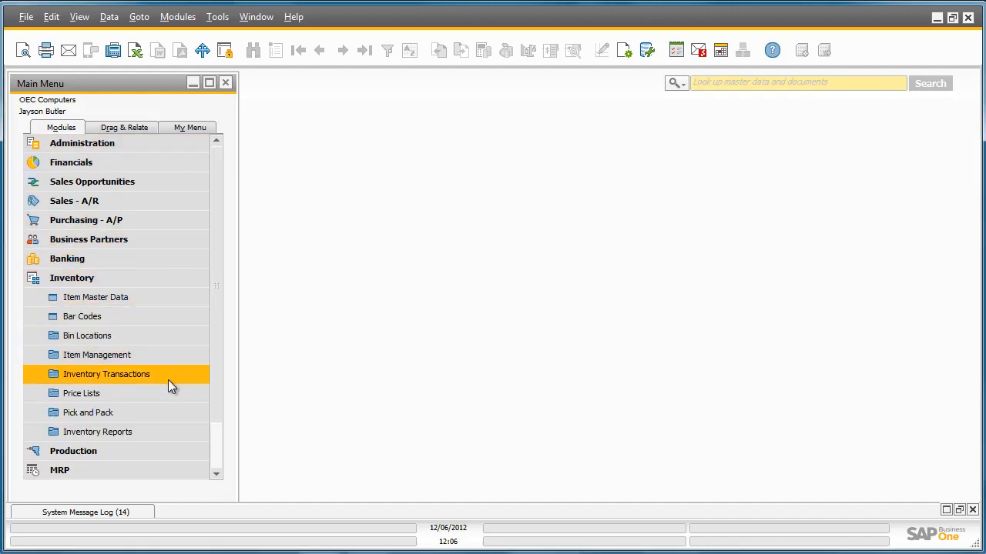
click(169, 412)
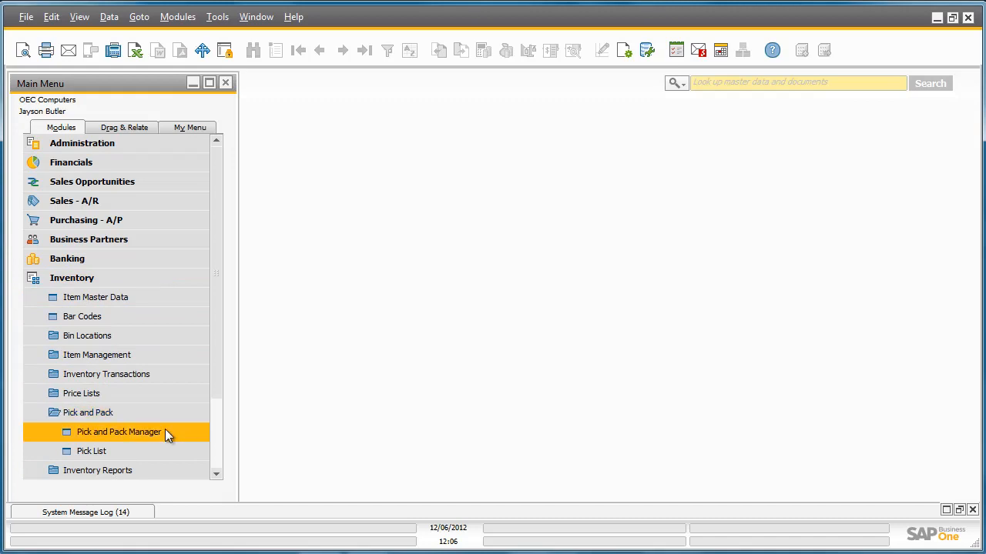
click(164, 432)
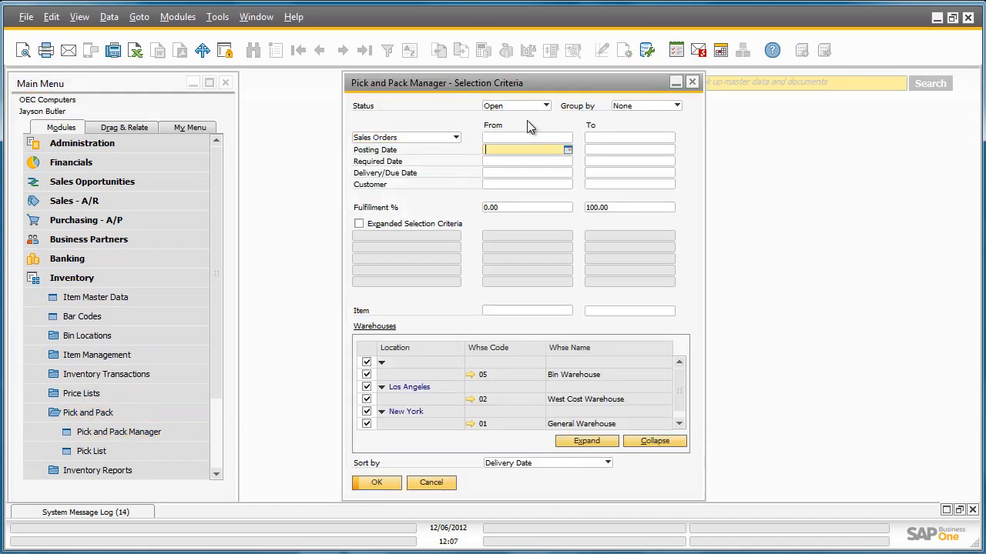
text(t)
click(607, 150)
text(t)
click(383, 484)
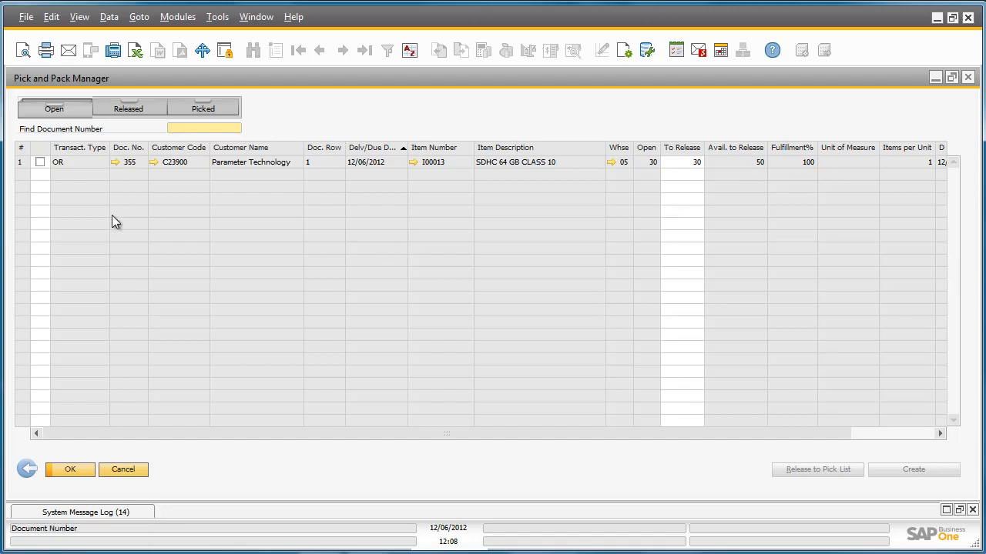
- Release the SDHC card order row to a pick list, with no bin sublevel limits or splitting and automatic allocation in Bin Location Code Order
click(39, 164)
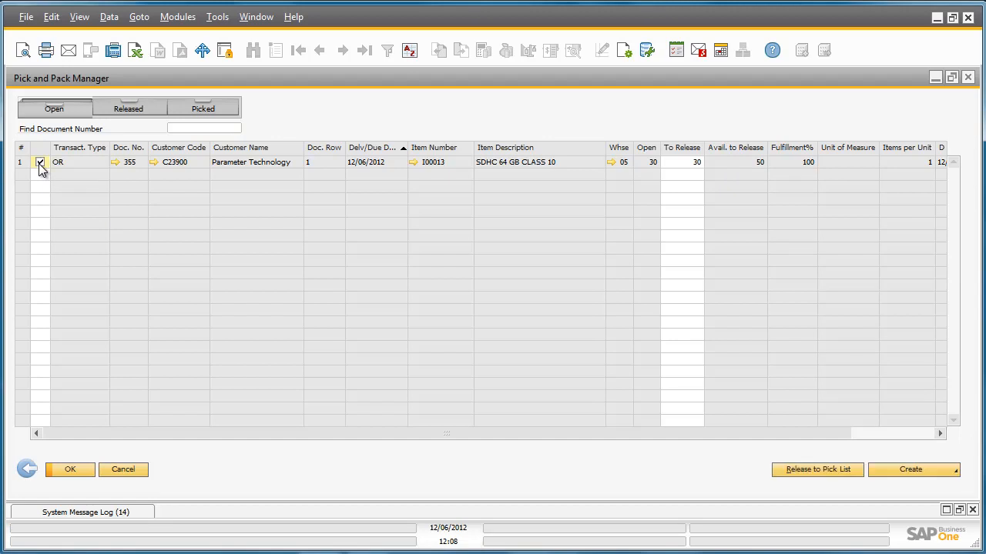
click(798, 473)
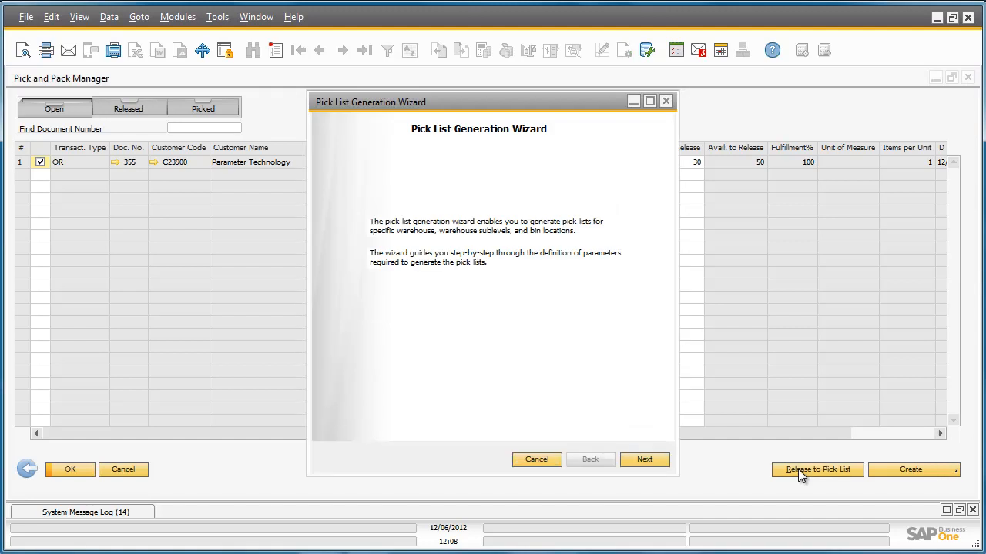
click(653, 459)
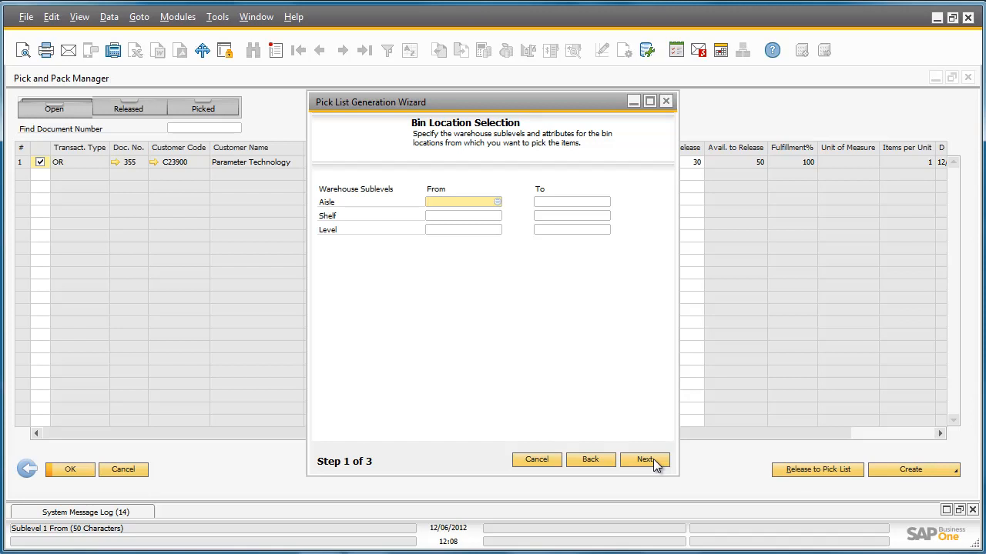
click(645, 460)
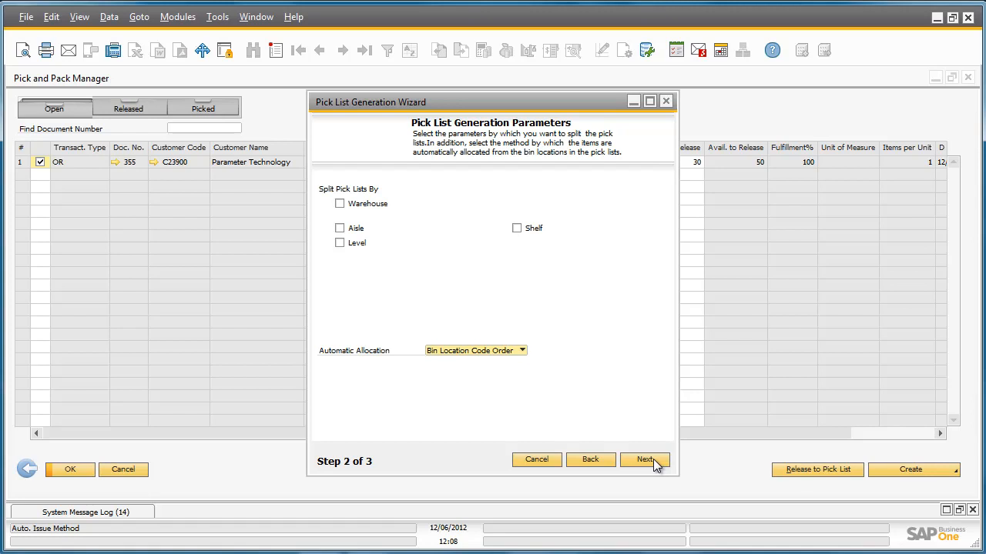
click(653, 459)
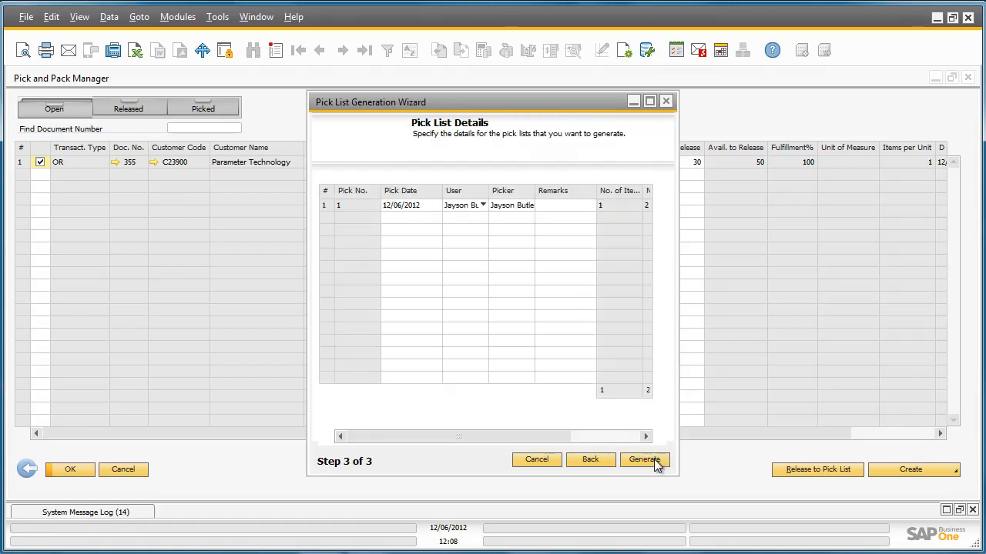
click(650, 102)
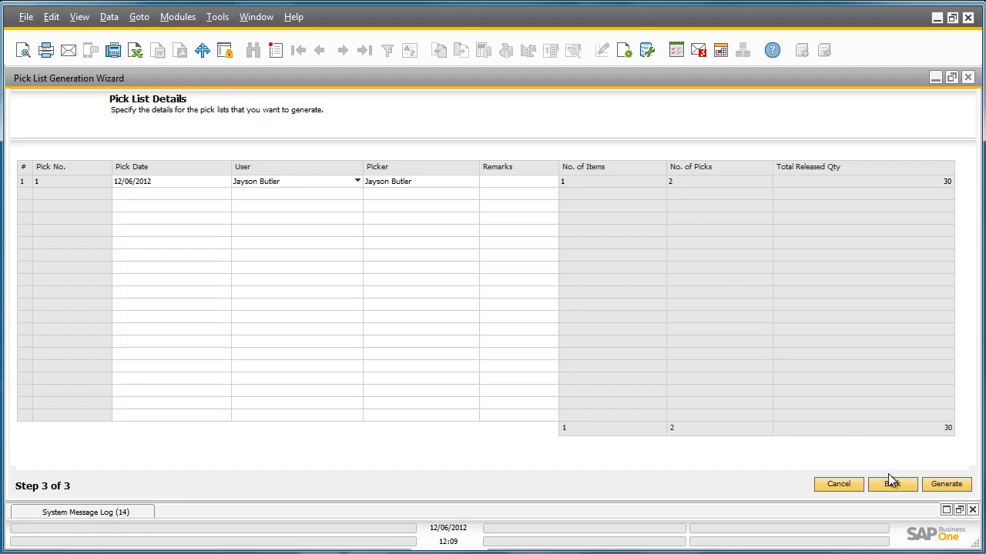
click(944, 485)
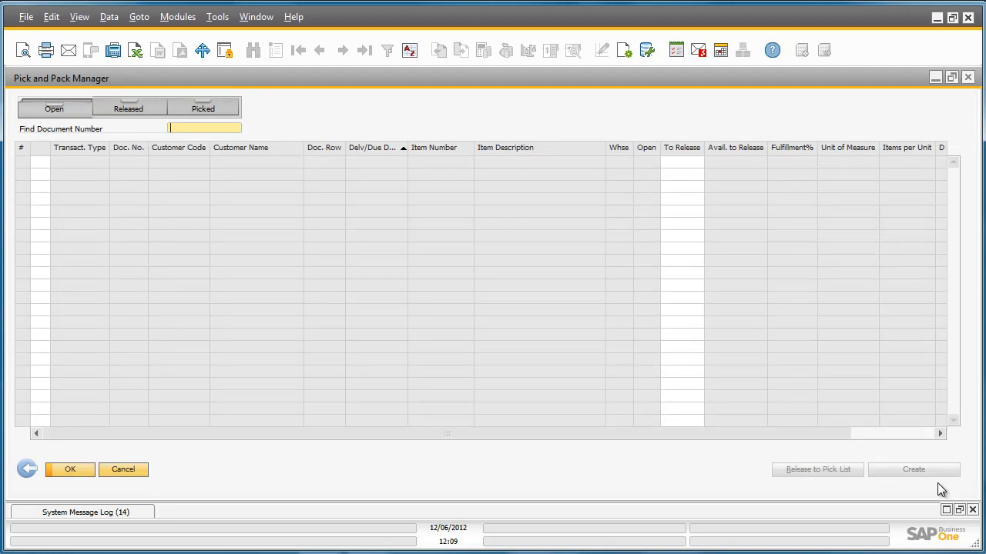
- Open the released pick list in full view, mark all its released quantities as picked, and save the update
click(127, 109)
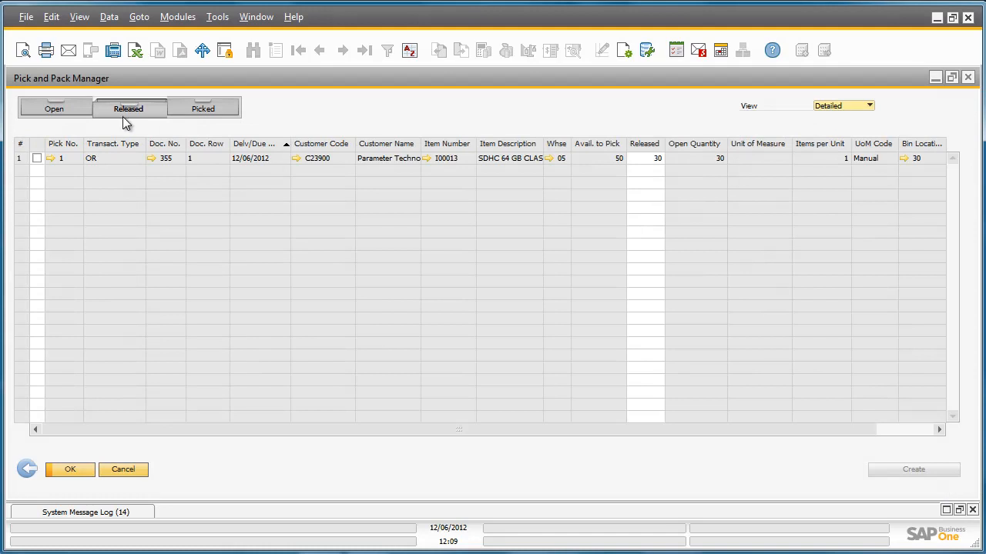
click(37, 158)
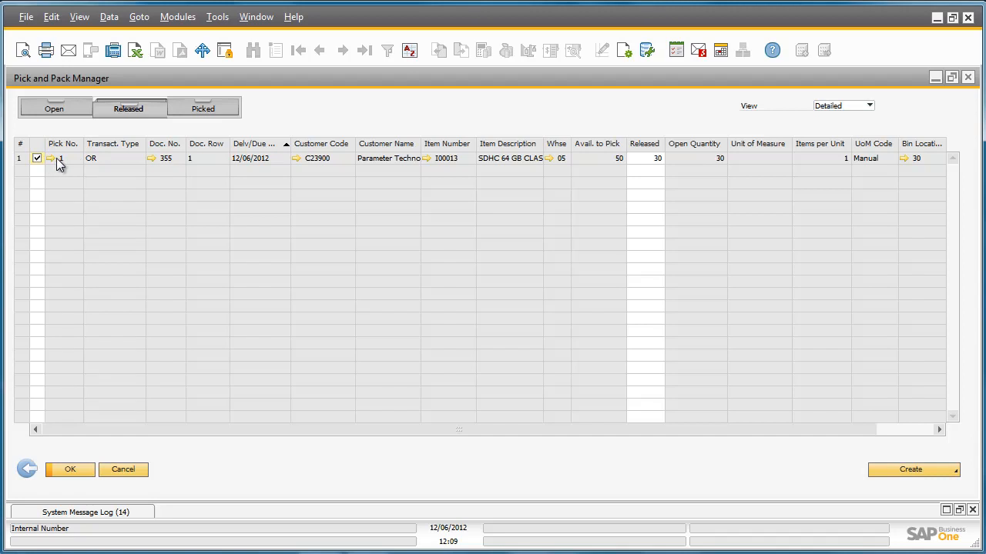
click(50, 158)
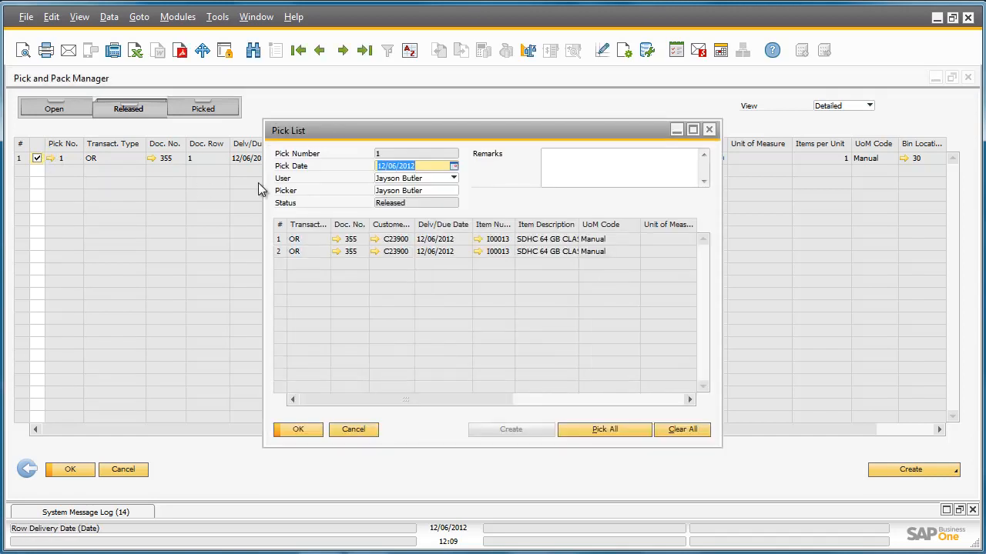
click(696, 130)
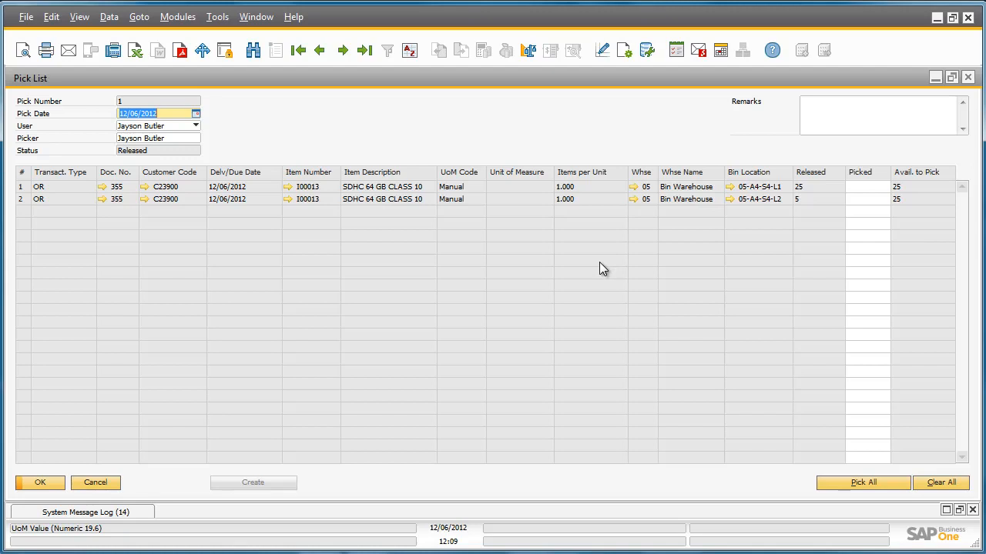
click(855, 485)
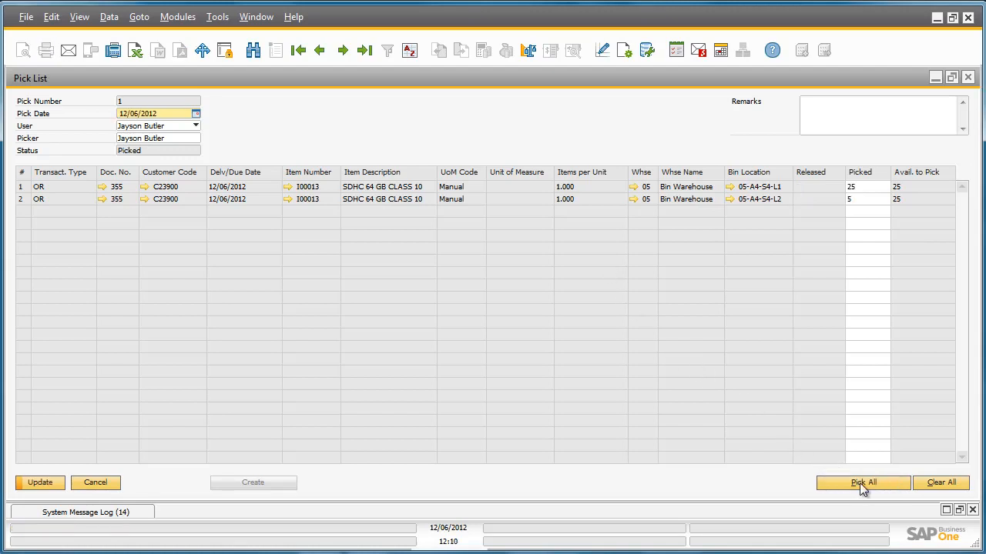
click(40, 483)
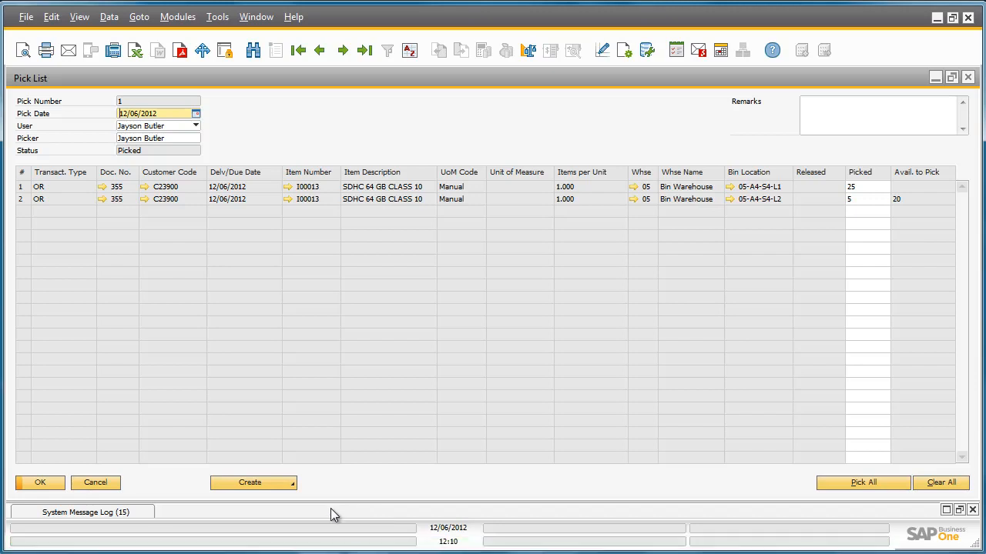
- Create a manual delivery from the pick list and review the bin location allocation of its SDHC card row
click(283, 486)
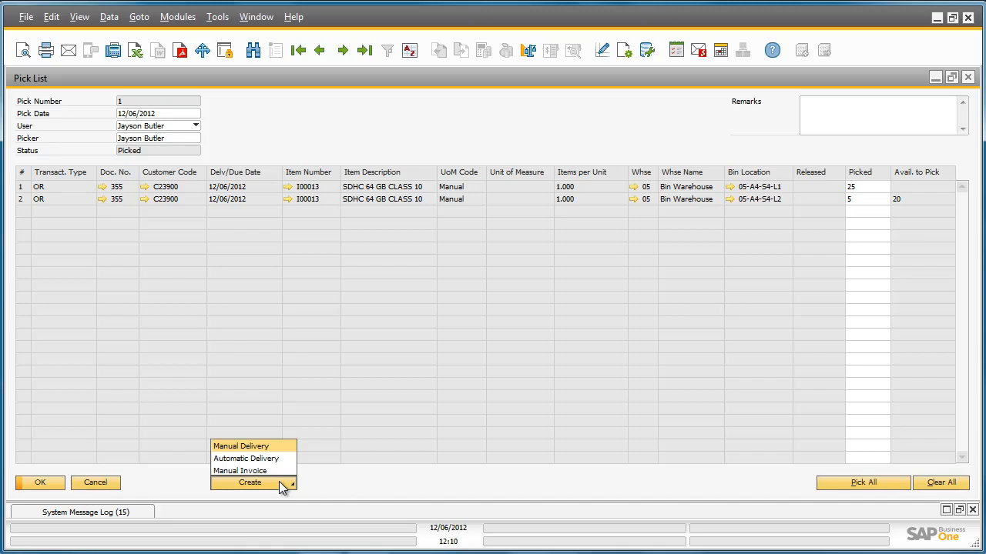
click(287, 448)
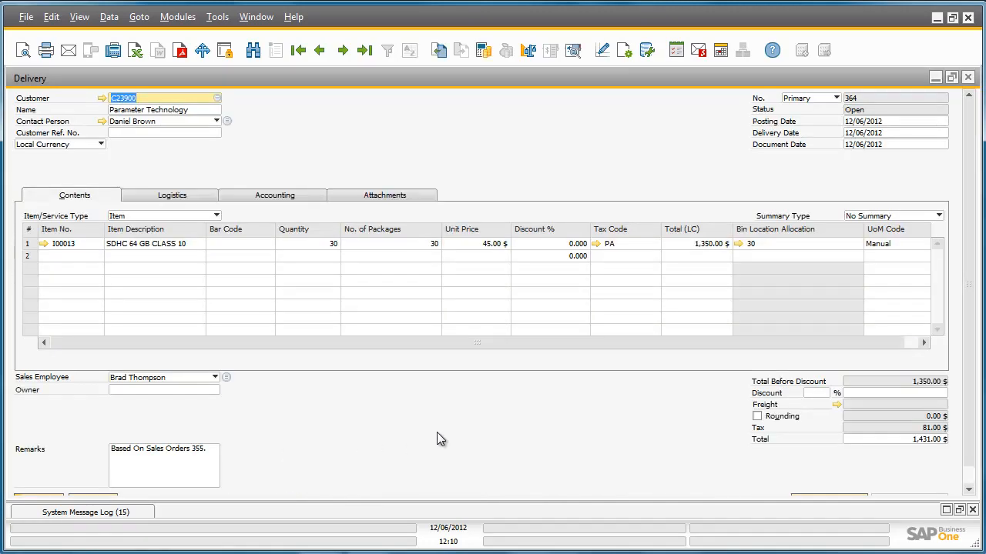
click(738, 244)
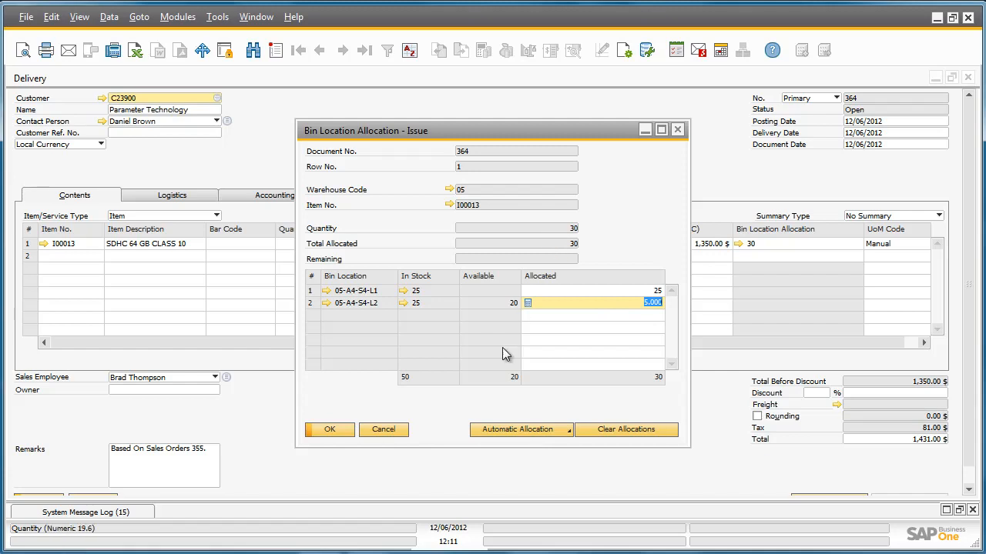
click(330, 429)
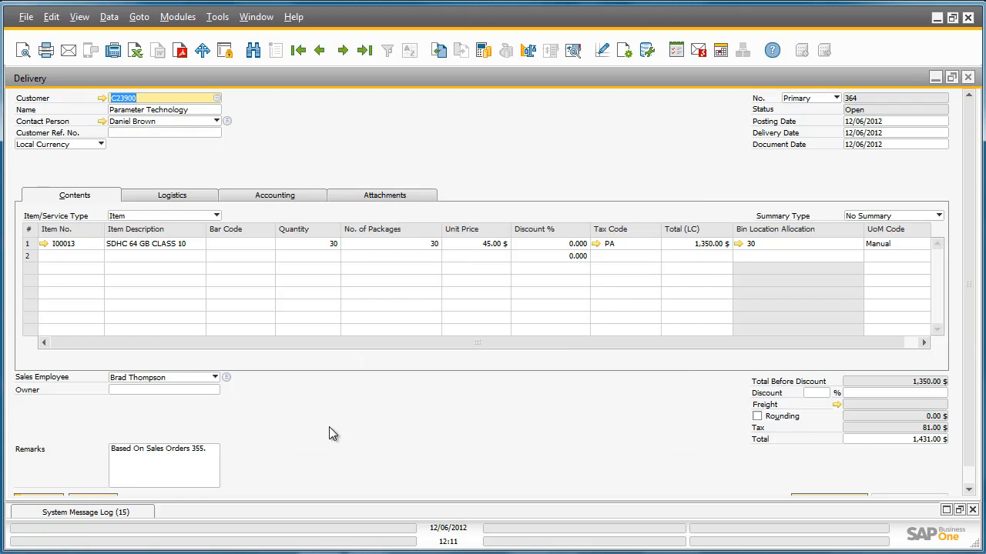
- Add the delivery to the system and accept that it cannot be changed
scroll(328, 434, down, 1)
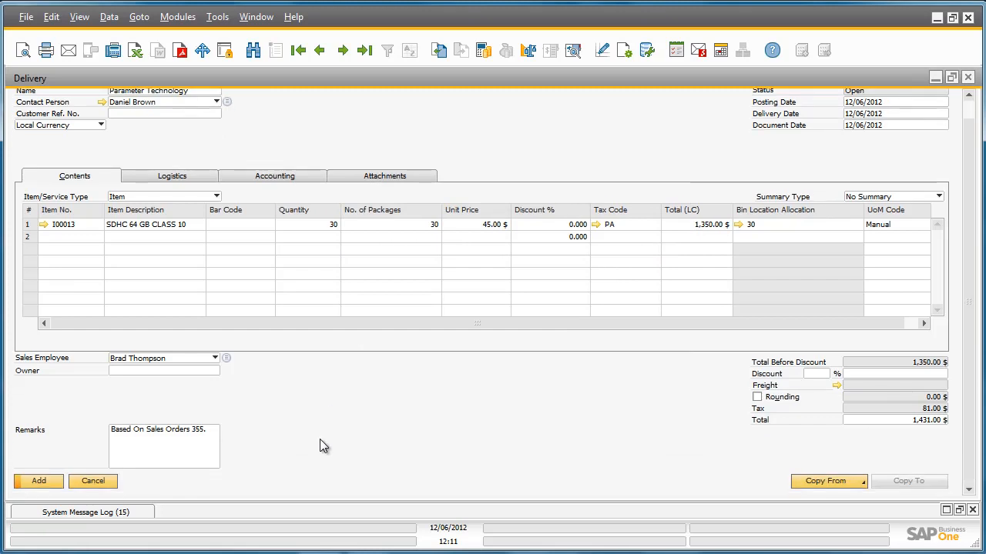
click(46, 484)
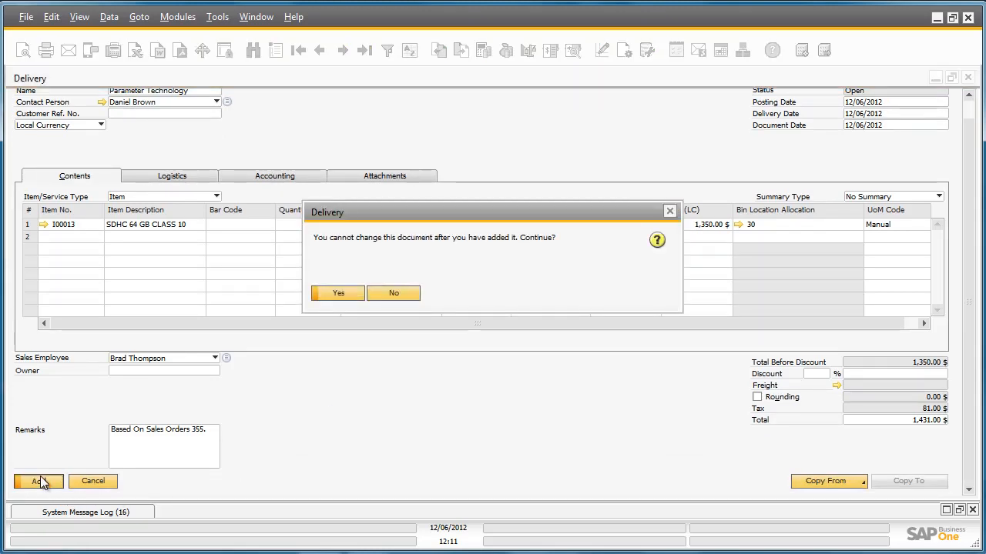
click(339, 293)
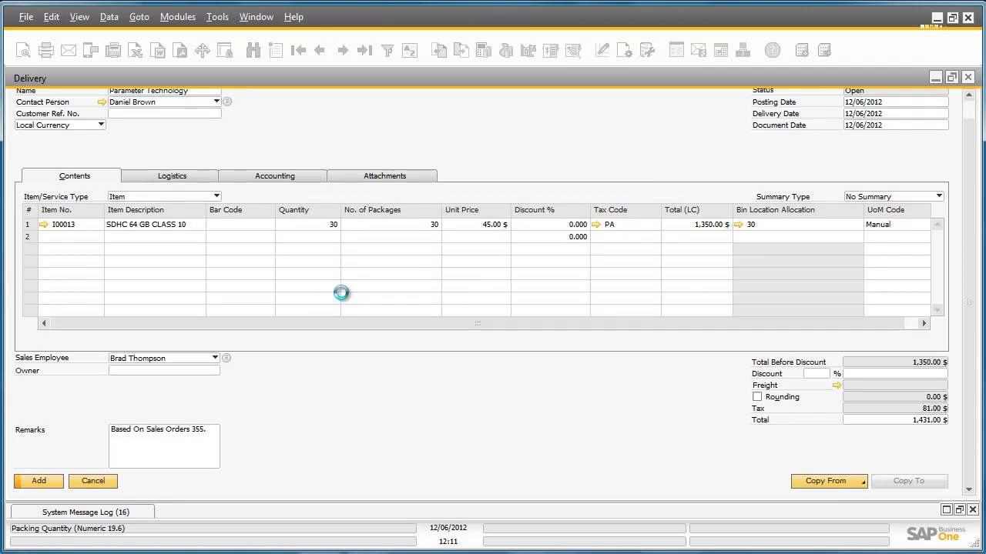